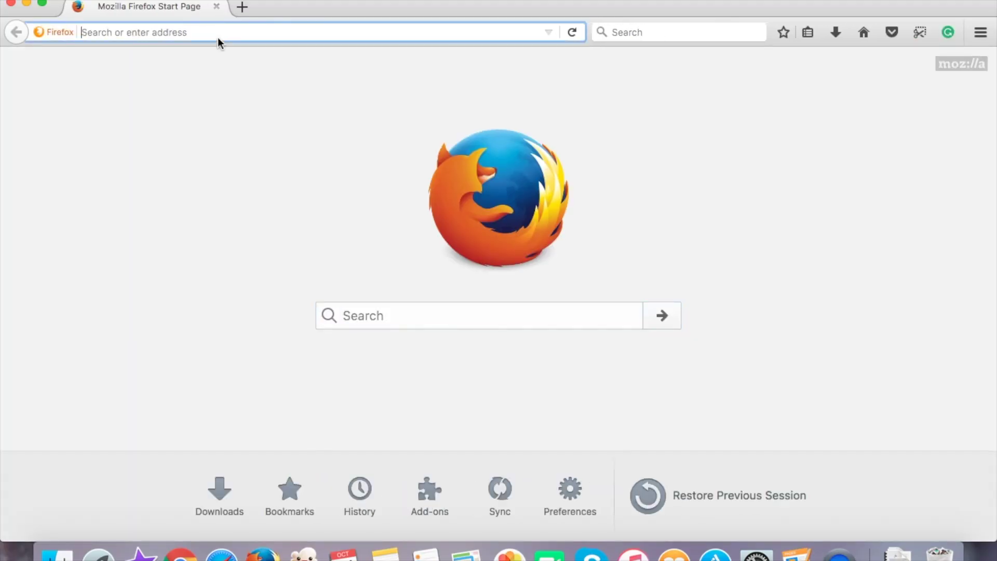
# Load picmonkey.com in Firefox and open the account menu's collage options.
pyautogui.write('www.picmonkey.com/')
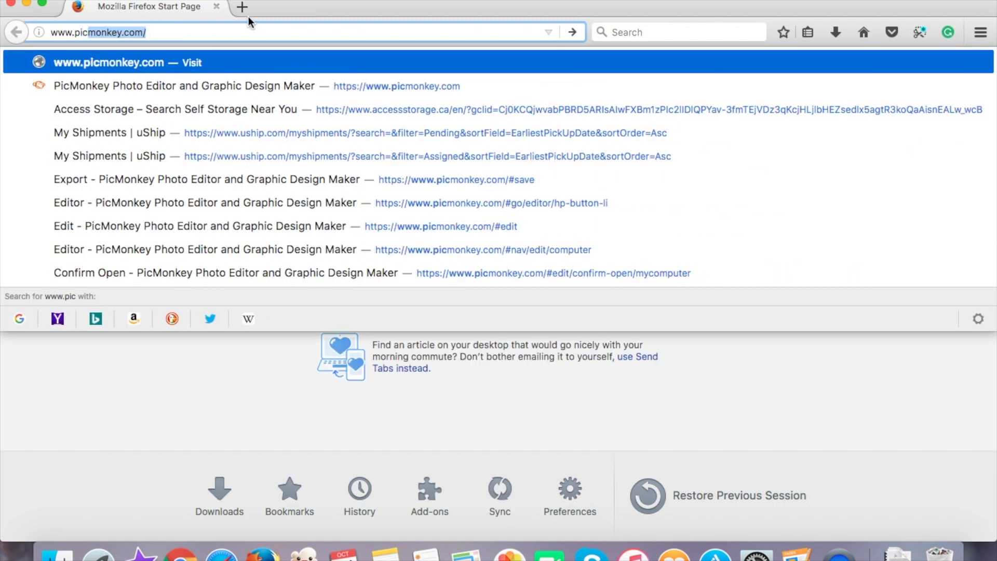
pyautogui.press('Return')
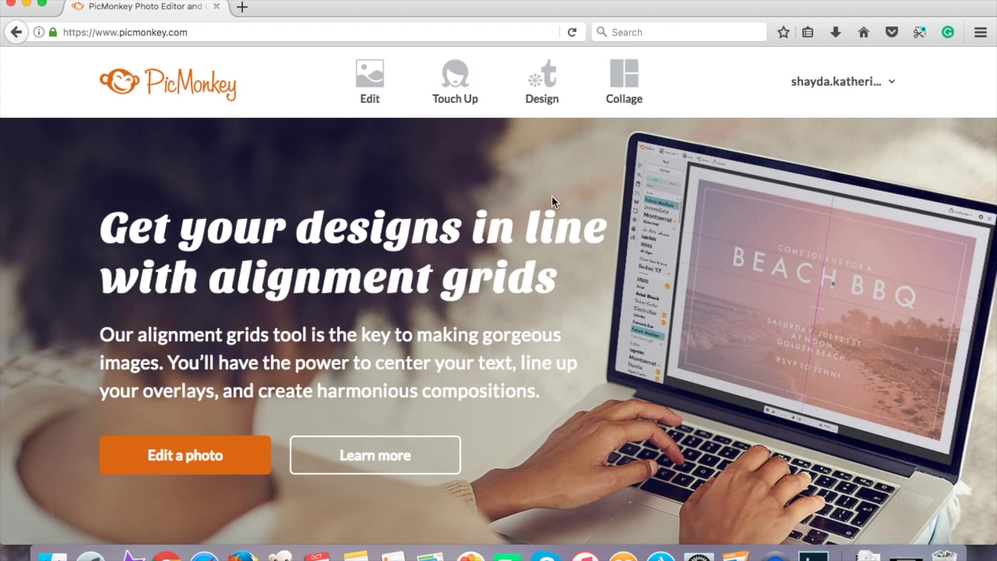
pyautogui.click(892, 91)
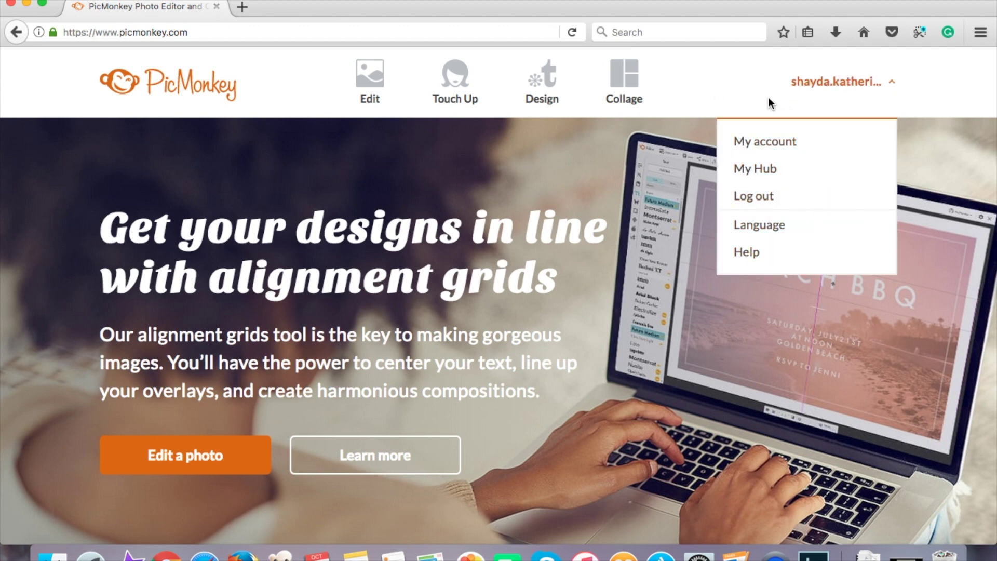
pyautogui.click(643, 103)
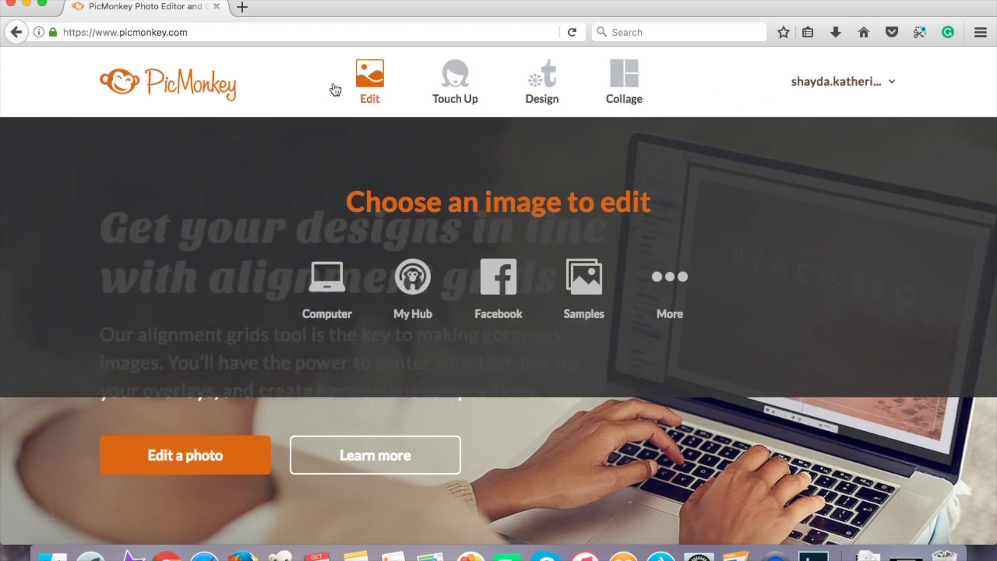
pyautogui.moveTo(488, 96)
pyautogui.moveTo(449, 83)
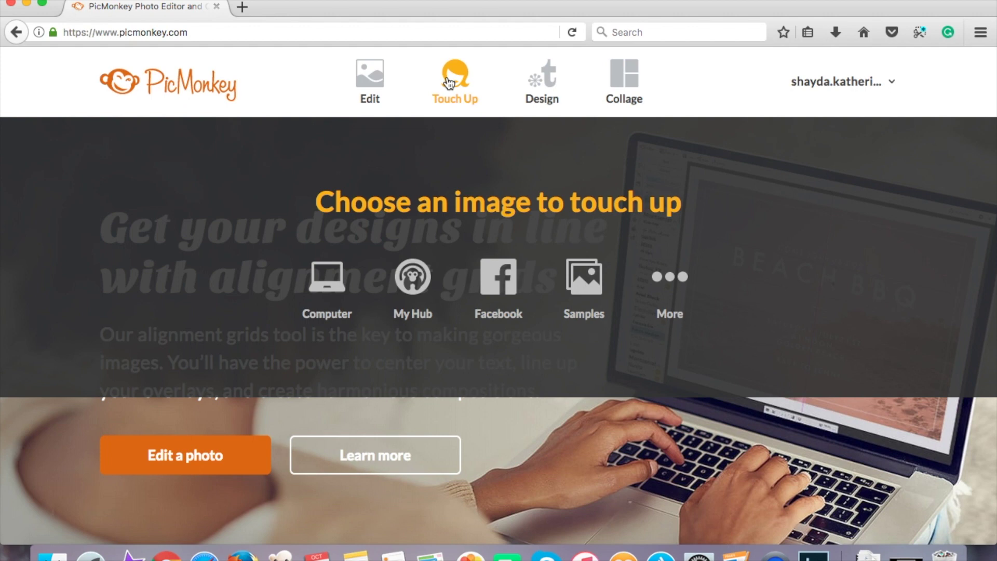
pyautogui.moveTo(542, 87)
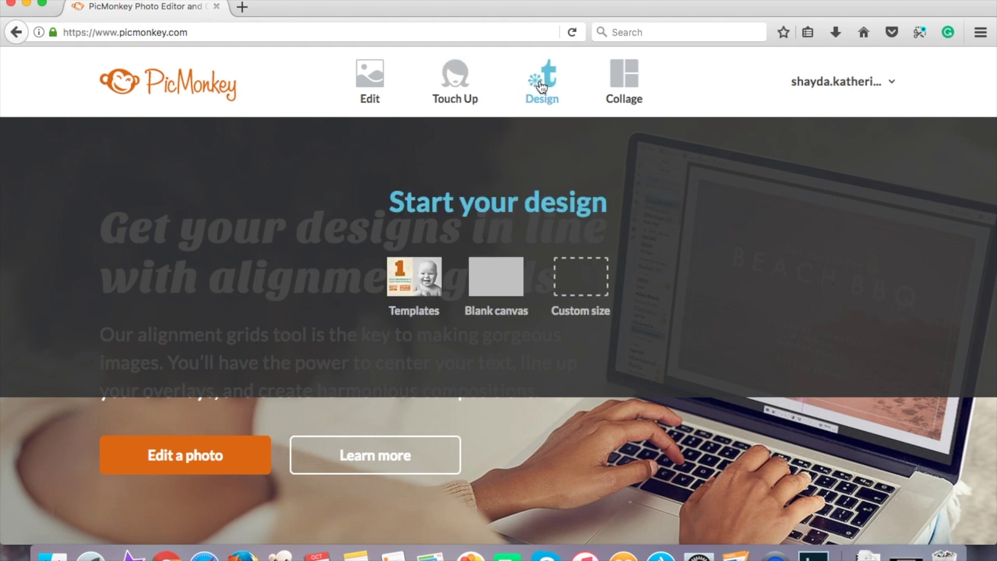
pyautogui.moveTo(624, 89)
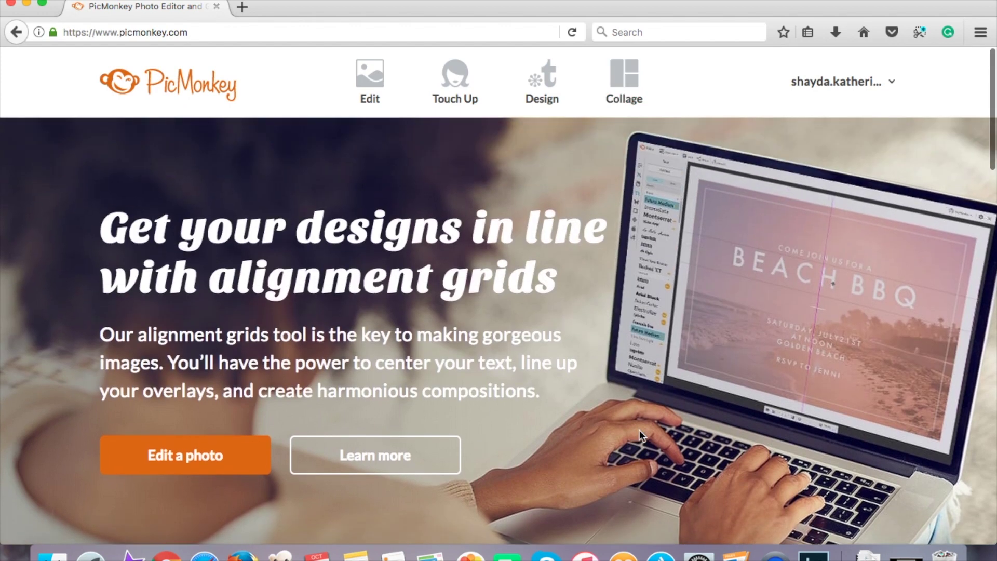
pyautogui.scroll(-1, 640, 430)
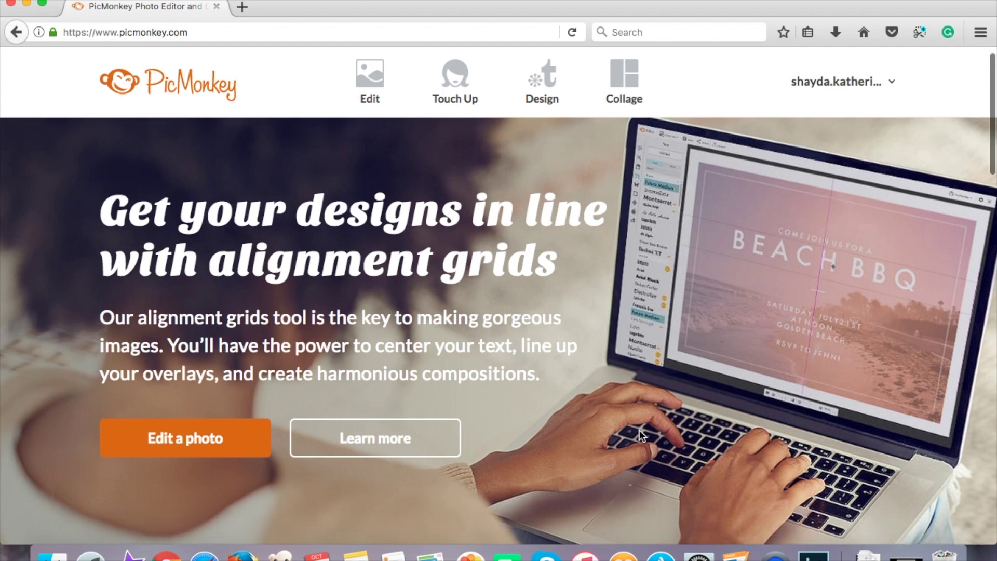
pyautogui.scroll(-1, 640, 435)
pyautogui.scroll(-5, 640, 435)
pyautogui.scroll(-10, 640, 435)
pyautogui.scroll(10, 640, 430)
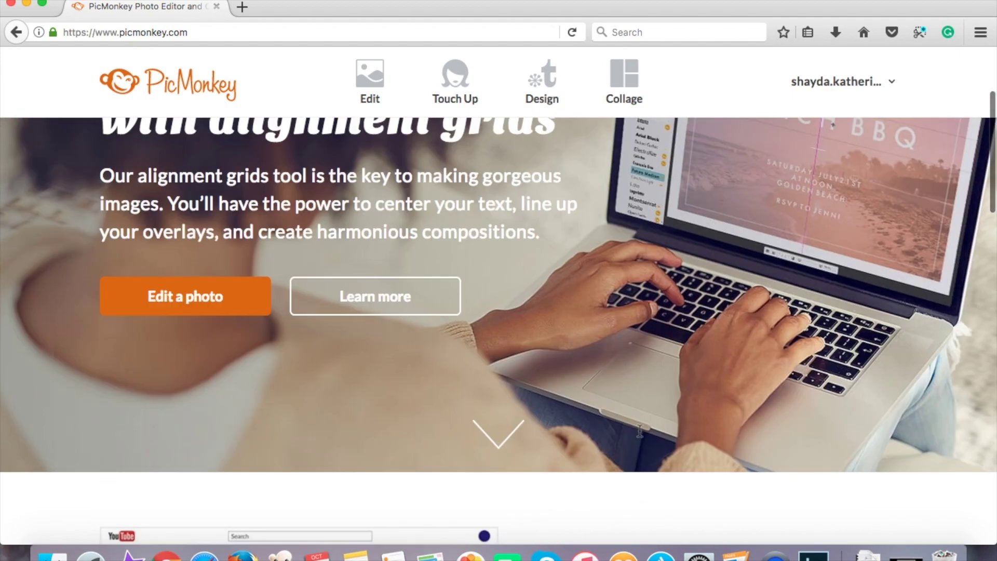
pyautogui.scroll(6, 640, 431)
pyautogui.scroll(-20, 640, 432)
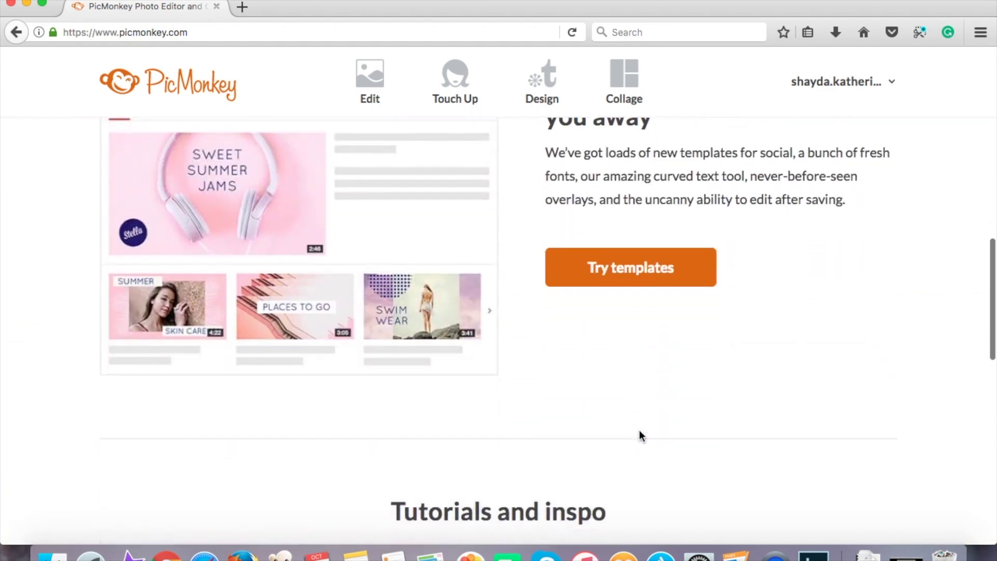
pyautogui.scroll(-19, 640, 433)
pyautogui.scroll(4, 640, 433)
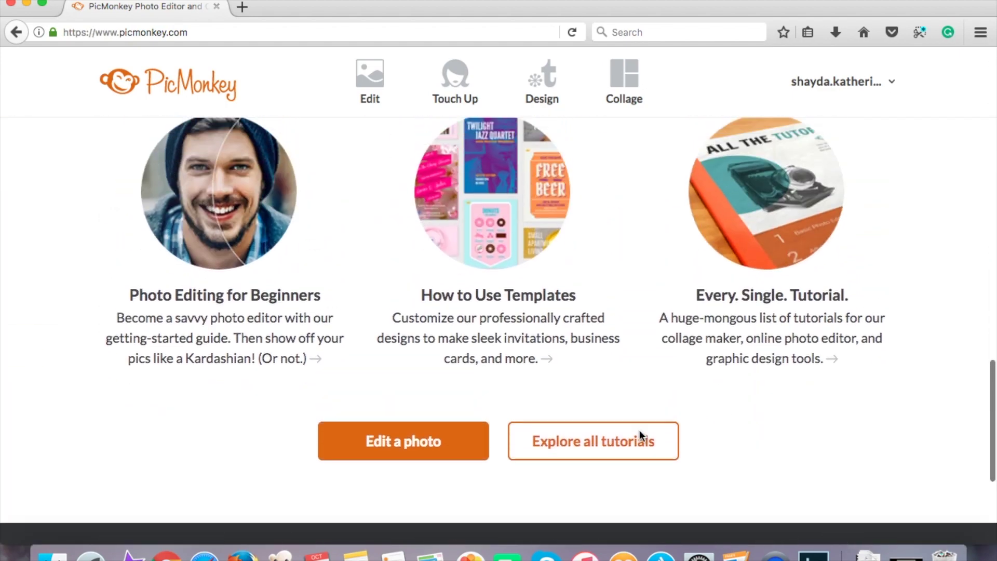
pyautogui.scroll(3, 640, 431)
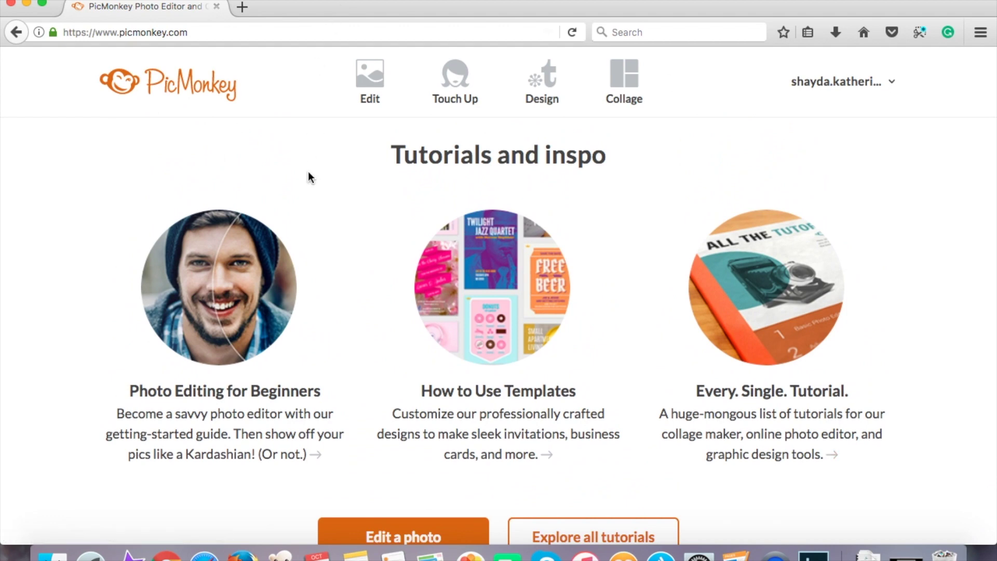
pyautogui.scroll(10, 308, 174)
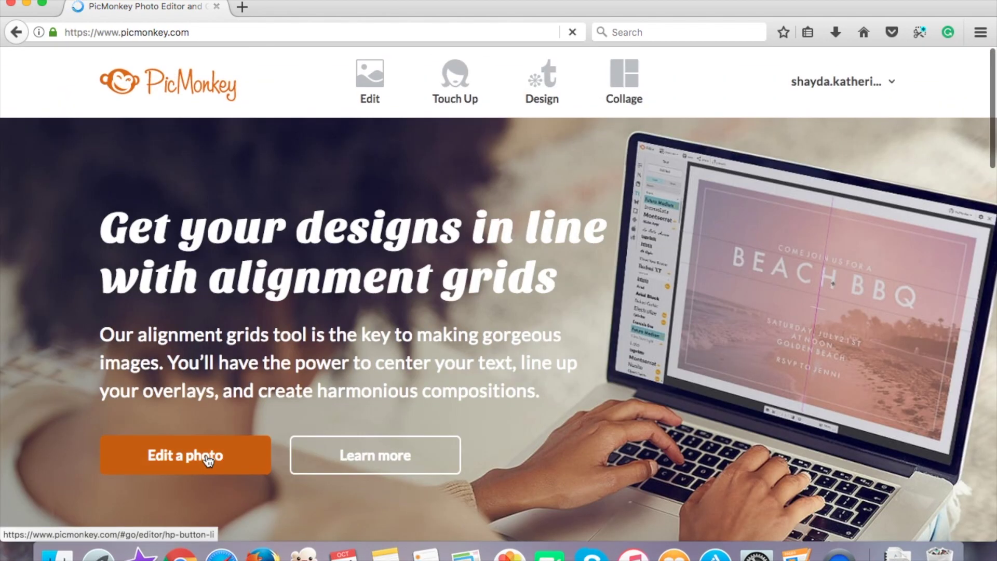
pyautogui.click(207, 456)
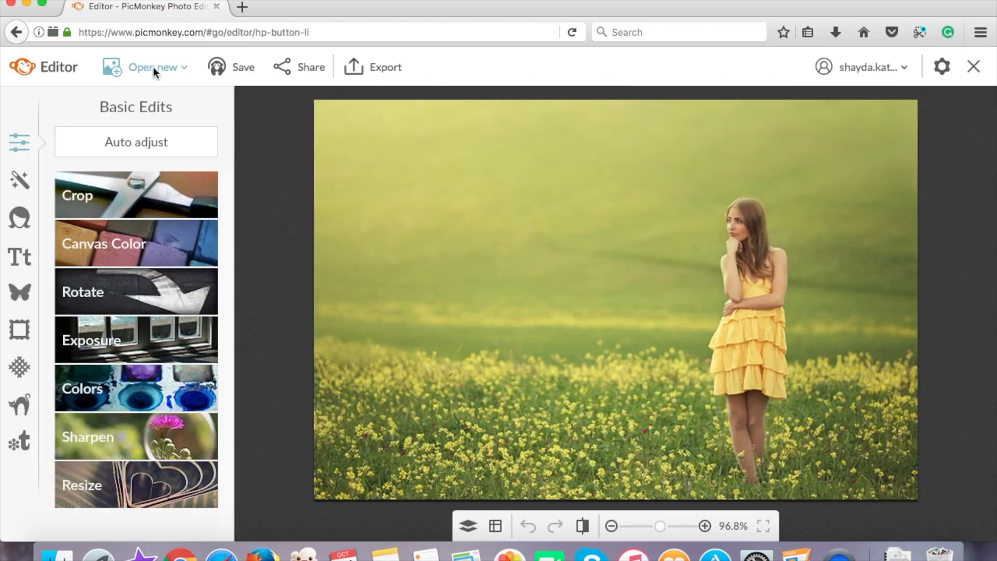
# Open IMG_20171023_150635.jpg from the Desktop in the PicMonkey editor, replacing the sample photo.
pyautogui.click(154, 67)
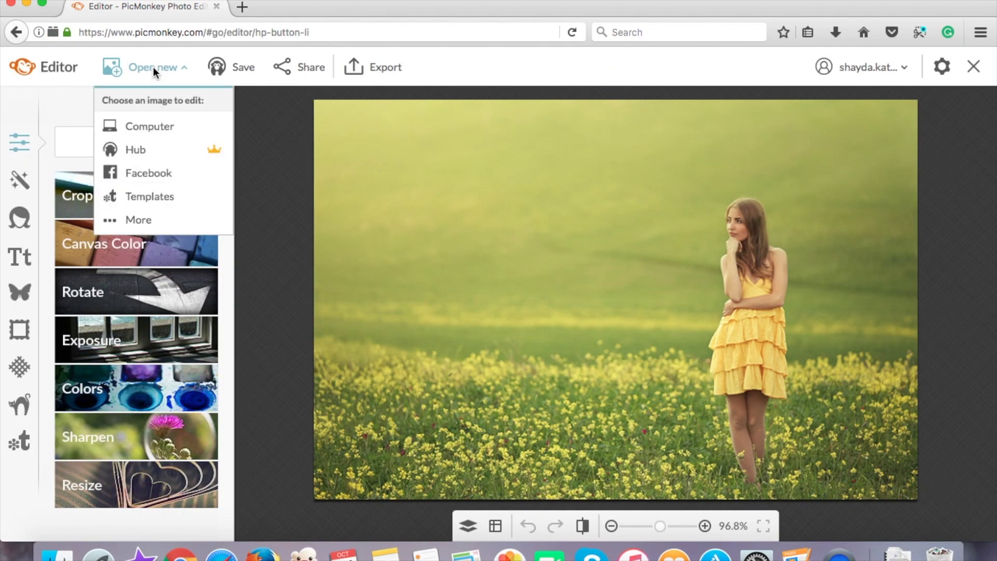
pyautogui.click(166, 132)
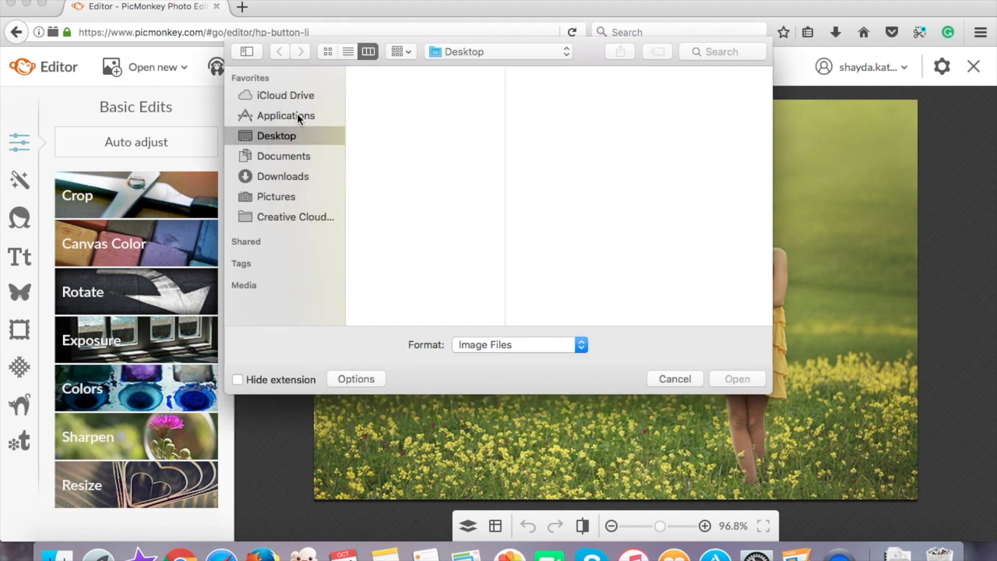
pyautogui.click(406, 71)
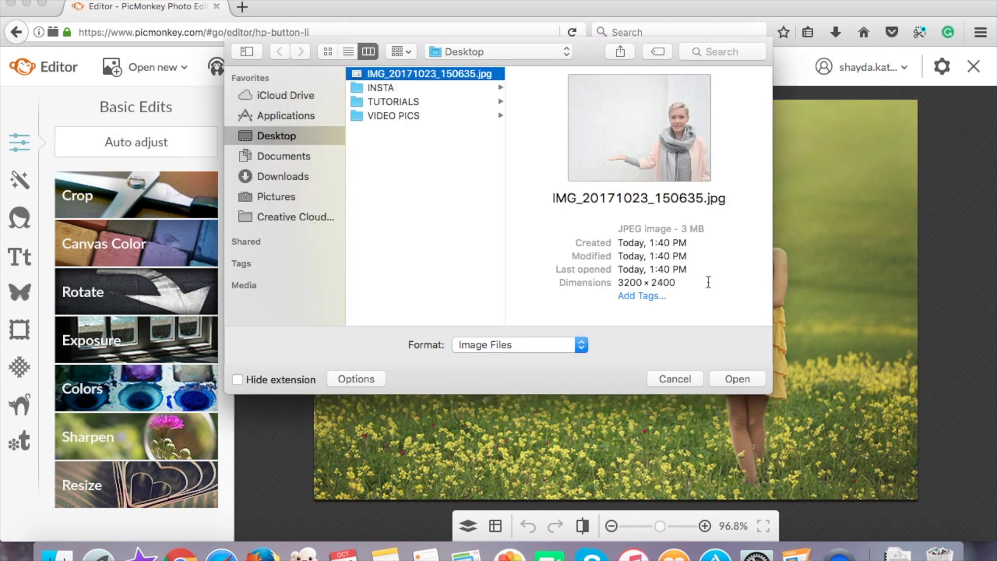
pyautogui.click(741, 377)
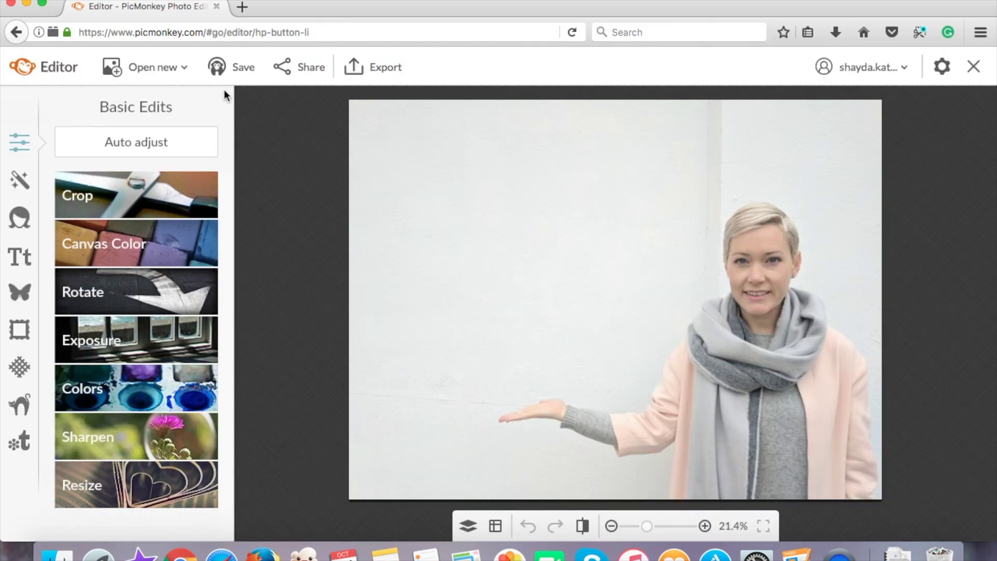
pyautogui.click(149, 200)
# Set the crop size to 1080 × 720 with Scale photo enabled.
pyautogui.moveTo(93, 275); pyautogui.dragTo(26, 276)
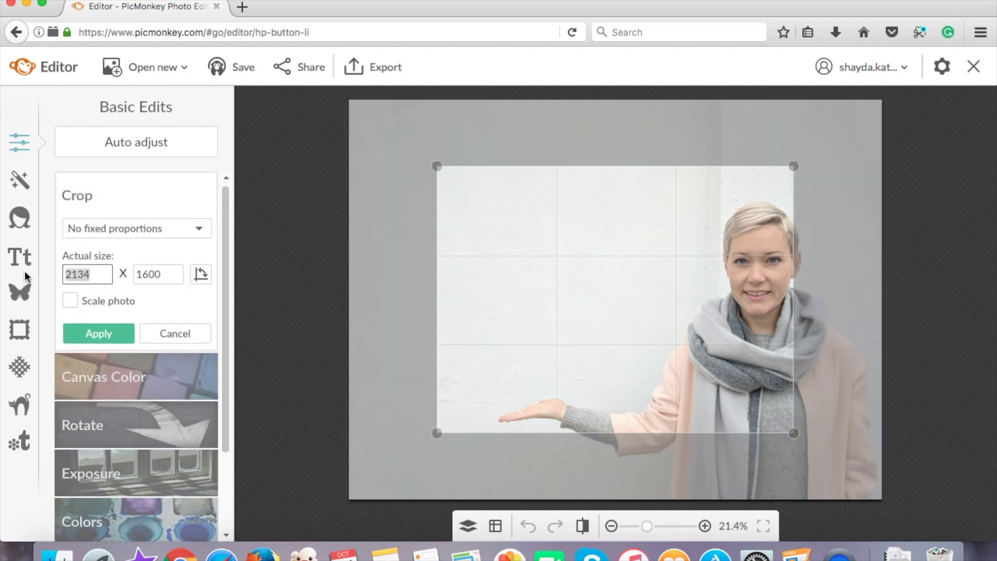
pyautogui.write('1080')
pyautogui.press('Tab')
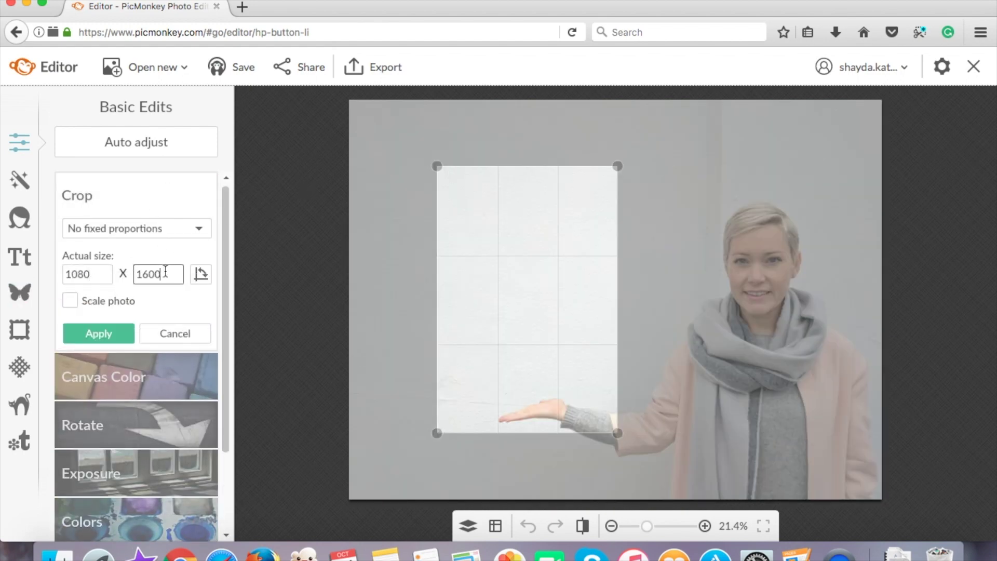
pyautogui.press('BackSpace')
pyautogui.press('BackSpace')
pyautogui.press('BackSpace')
pyautogui.press('BackSpace')
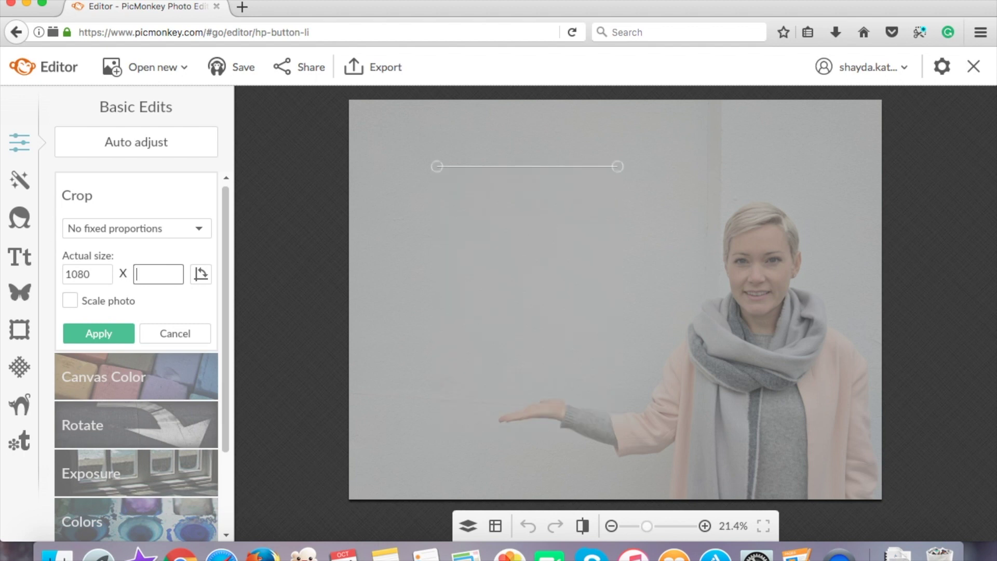
pyautogui.write('720')
pyautogui.click(69, 300)
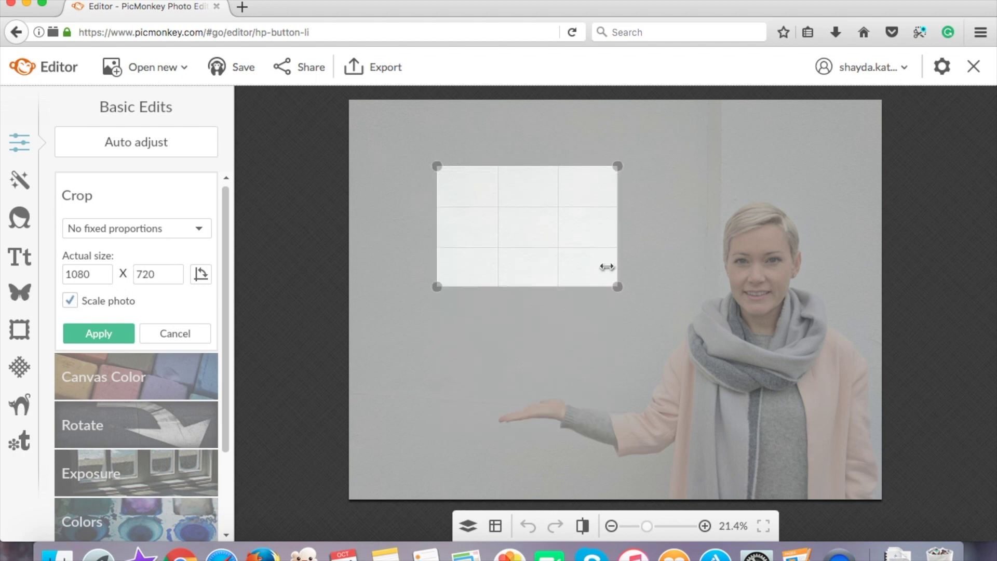
# Frame the crop box around the woman and the wall beside her.
pyautogui.moveTo(617, 286); pyautogui.dragTo(914, 488)
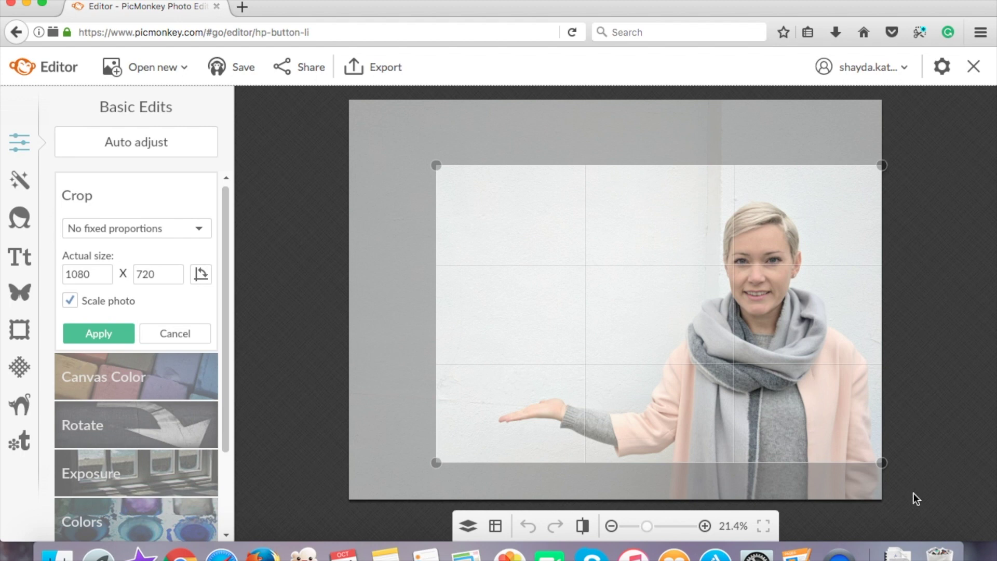
pyautogui.moveTo(711, 368); pyautogui.dragTo(712, 380)
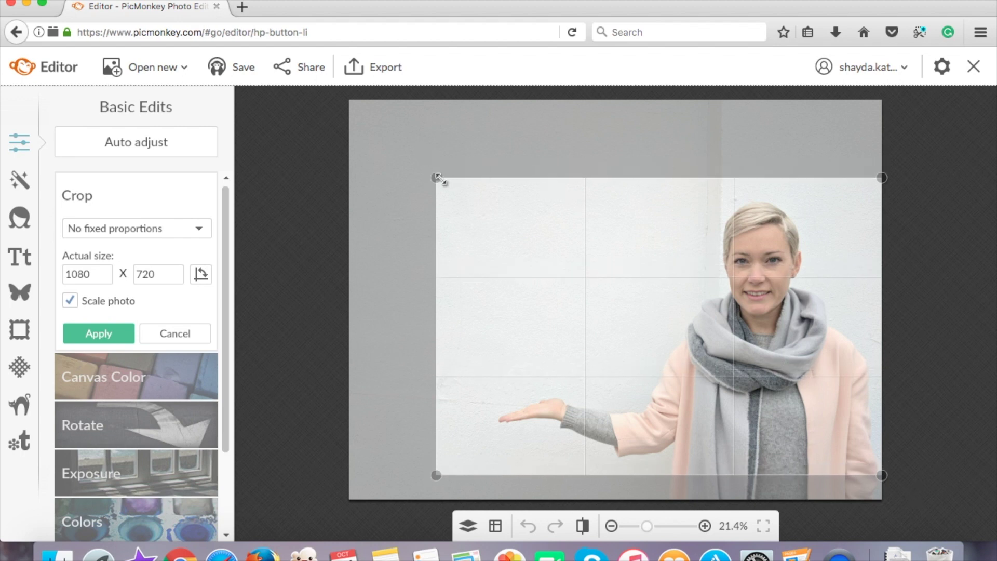
pyautogui.moveTo(438, 178); pyautogui.dragTo(432, 176)
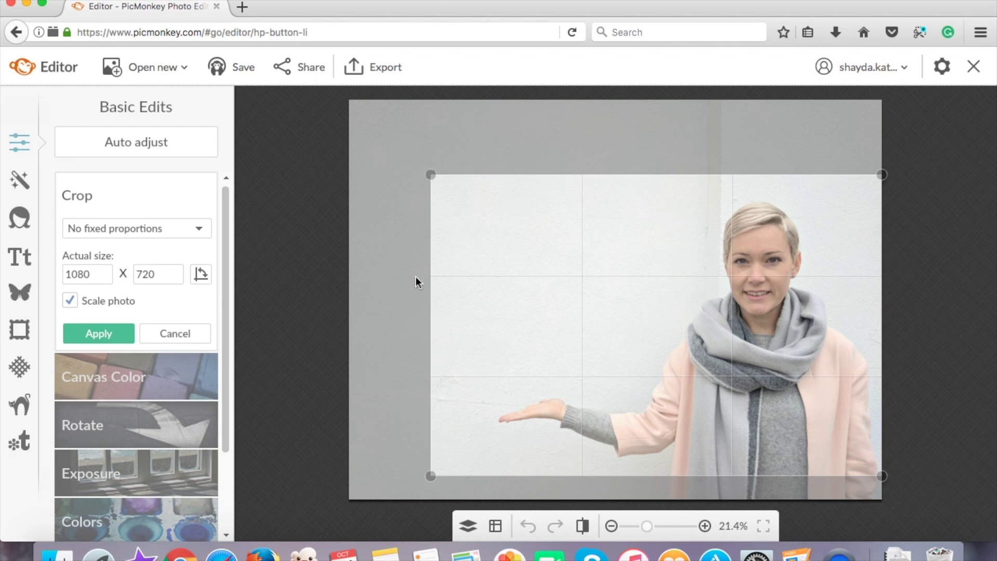
pyautogui.click(96, 335)
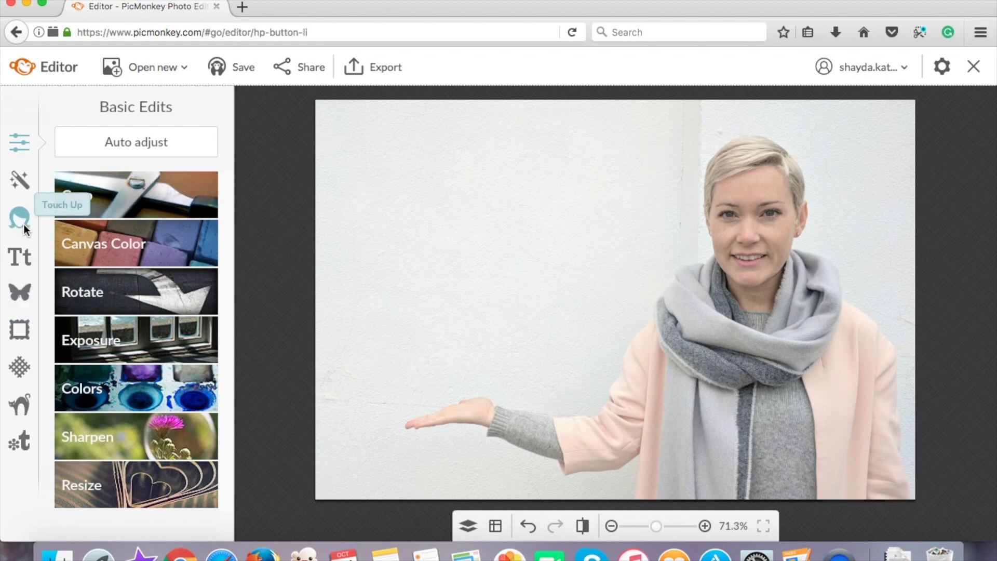
# Show the Touch Up tools and zoom to about 140% centered on the woman's face.
pyautogui.click(21, 181)
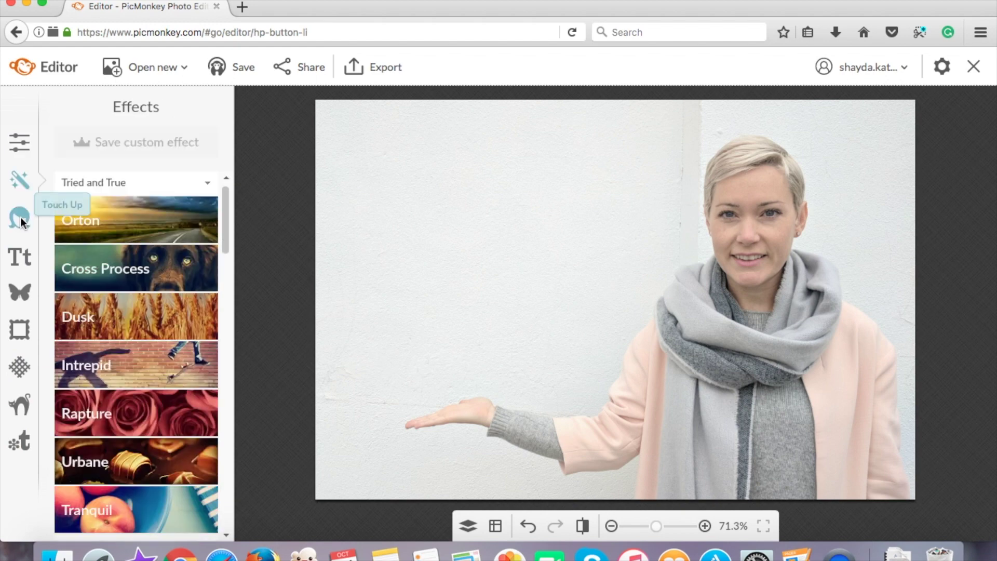
pyautogui.click(21, 218)
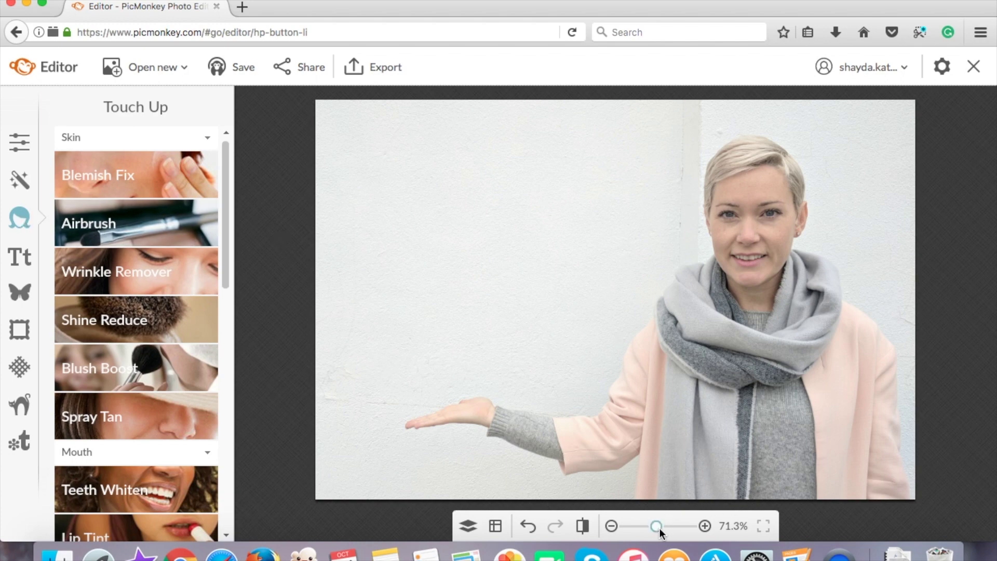
pyautogui.moveTo(657, 528); pyautogui.dragTo(661, 527)
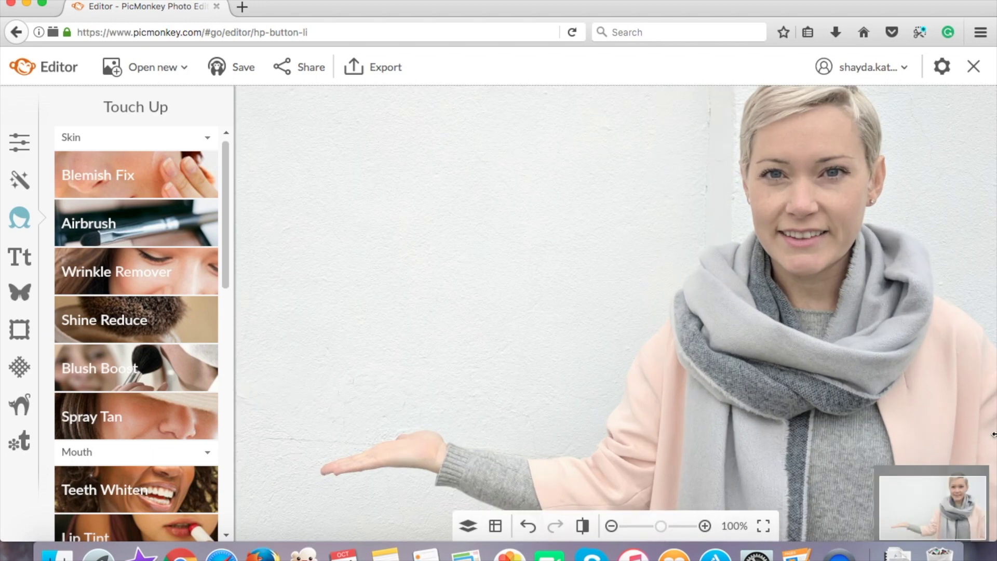
pyautogui.moveTo(935, 507); pyautogui.dragTo(936, 490)
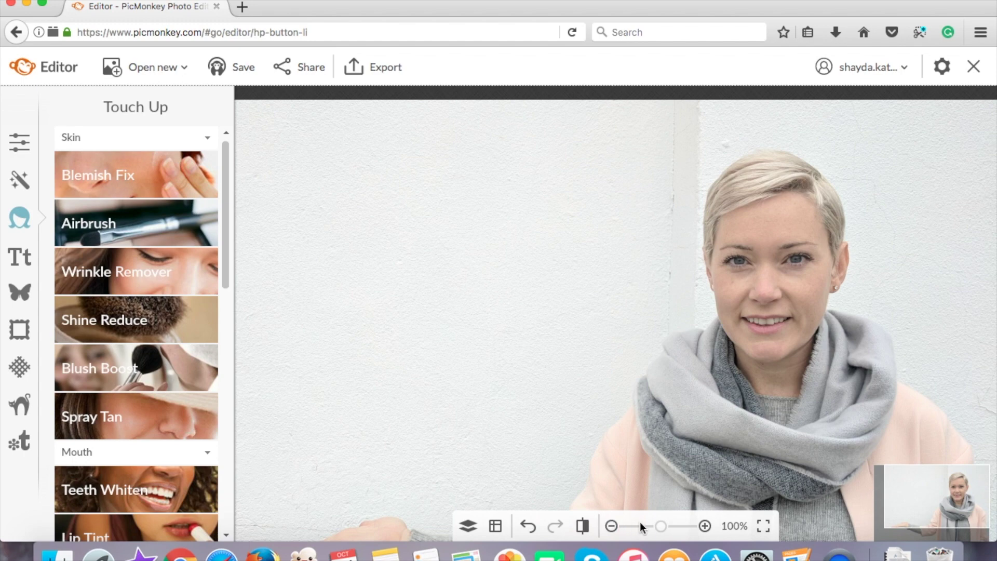
pyautogui.moveTo(662, 524); pyautogui.dragTo(674, 523)
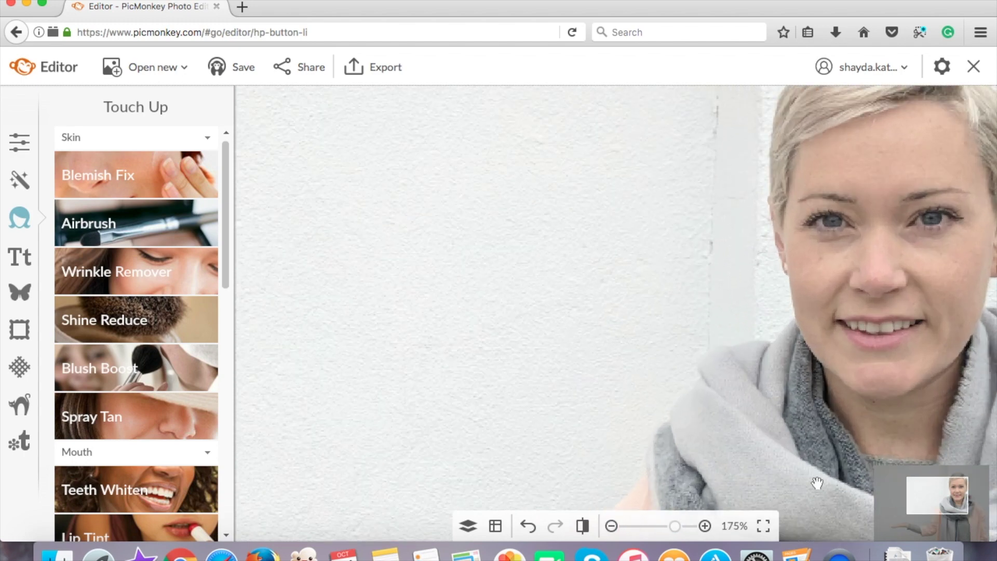
pyautogui.moveTo(938, 505); pyautogui.dragTo(960, 512)
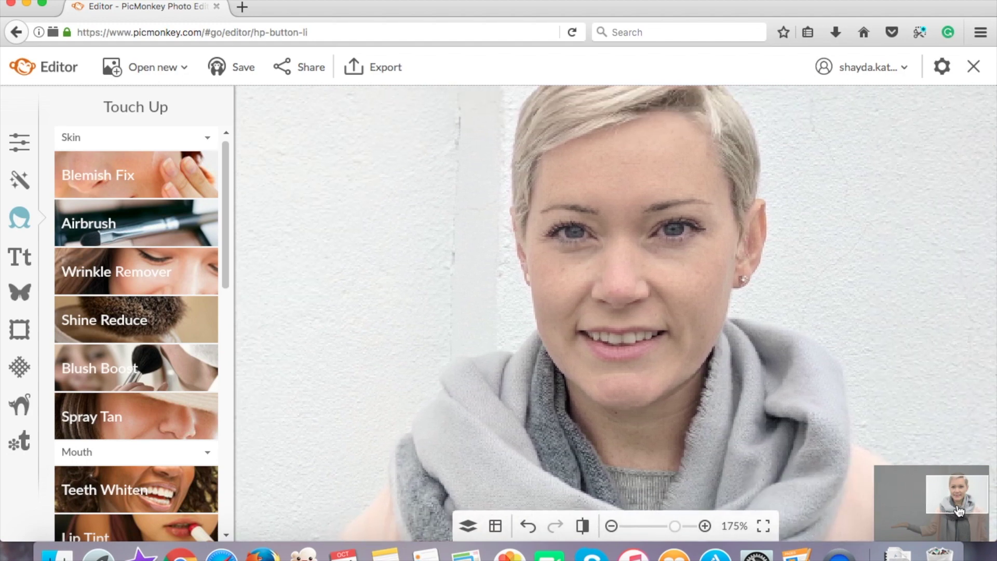
pyautogui.moveTo(675, 526); pyautogui.dragTo(673, 526)
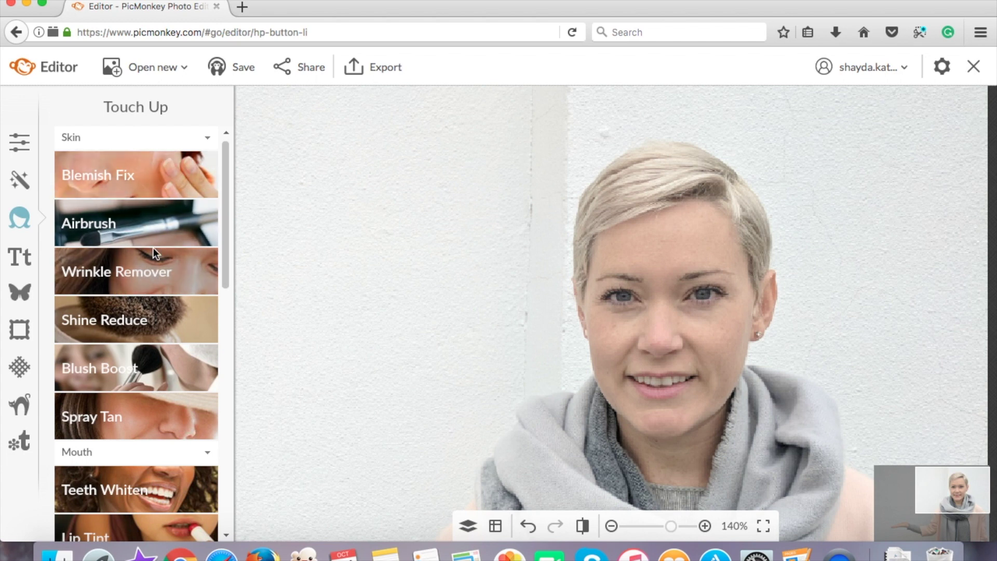
# Airbrush the forehead and face with Natural airbrush, brush size 17 down to 7, and apply.
pyautogui.click(147, 223)
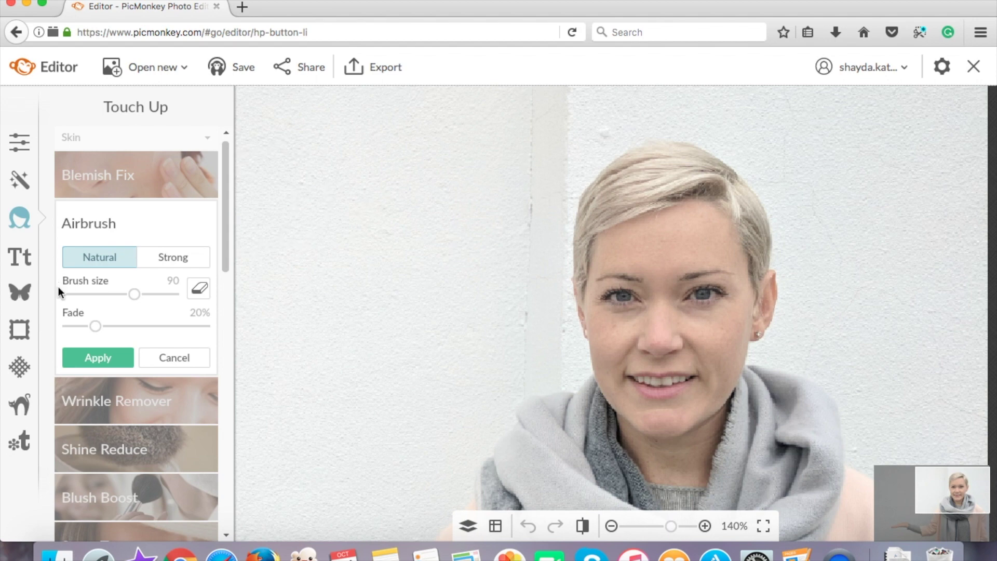
pyautogui.moveTo(134, 294)
pyautogui.mouseDown()
pyautogui.moveTo(77, 294)
pyautogui.moveTo(124, 295)
pyautogui.mouseUp()
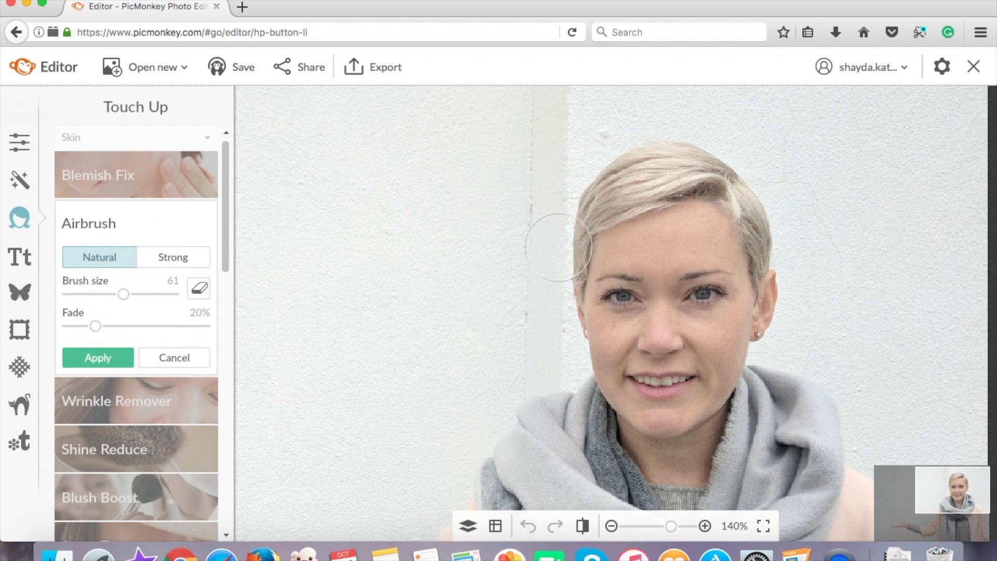
pyautogui.moveTo(116, 292); pyautogui.dragTo(102, 292)
pyautogui.moveTo(99, 294); pyautogui.dragTo(93, 292)
pyautogui.moveTo(613, 251)
pyautogui.mouseDown()
pyautogui.moveTo(654, 257)
pyautogui.moveTo(634, 247)
pyautogui.moveTo(615, 255)
pyautogui.moveTo(643, 263)
pyautogui.moveTo(608, 263)
pyautogui.moveTo(633, 240)
pyautogui.moveTo(660, 239)
pyautogui.moveTo(673, 255)
pyautogui.moveTo(664, 270)
pyautogui.moveTo(670, 252)
pyautogui.moveTo(692, 245)
pyautogui.moveTo(706, 247)
pyautogui.moveTo(666, 260)
pyautogui.moveTo(715, 256)
pyautogui.moveTo(720, 228)
pyautogui.moveTo(698, 223)
pyautogui.moveTo(659, 238)
pyautogui.moveTo(684, 219)
pyautogui.moveTo(705, 218)
pyautogui.moveTo(725, 259)
pyautogui.moveTo(694, 258)
pyautogui.moveTo(659, 279)
pyautogui.moveTo(704, 337)
pyautogui.mouseUp()
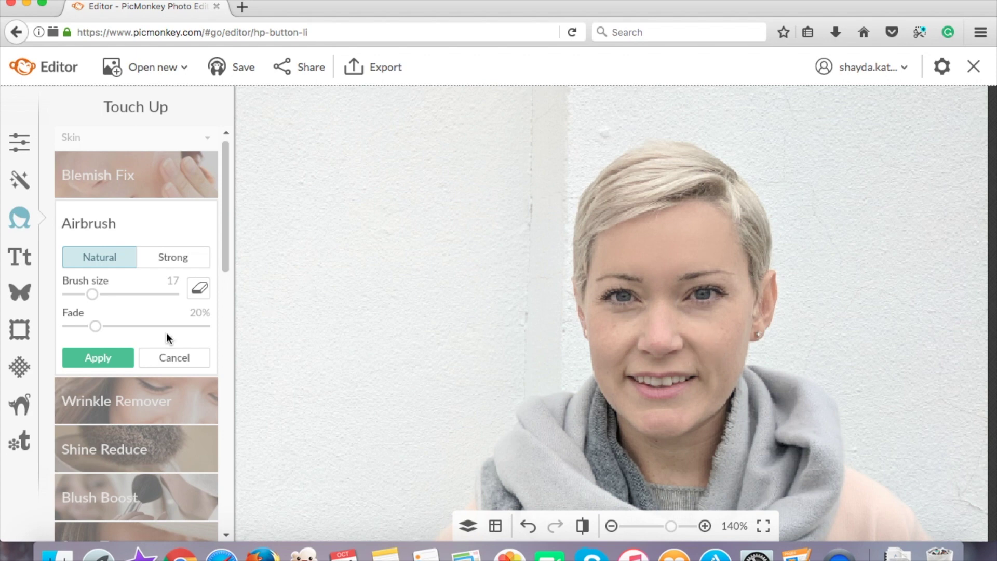
pyautogui.moveTo(96, 293); pyautogui.dragTo(93, 293)
pyautogui.moveTo(89, 294); pyautogui.dragTo(79, 294)
pyautogui.click(89, 357)
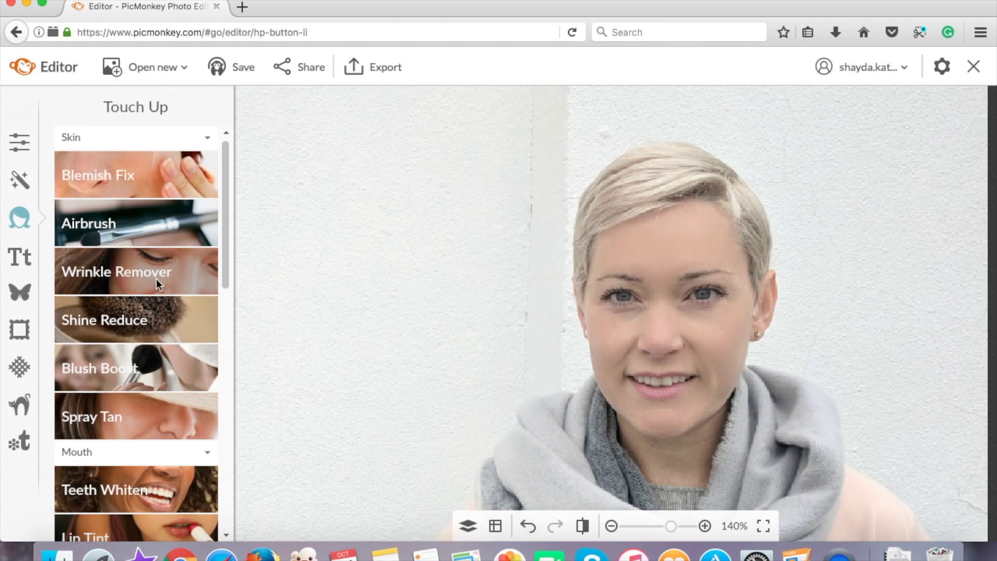
pyautogui.click(157, 279)
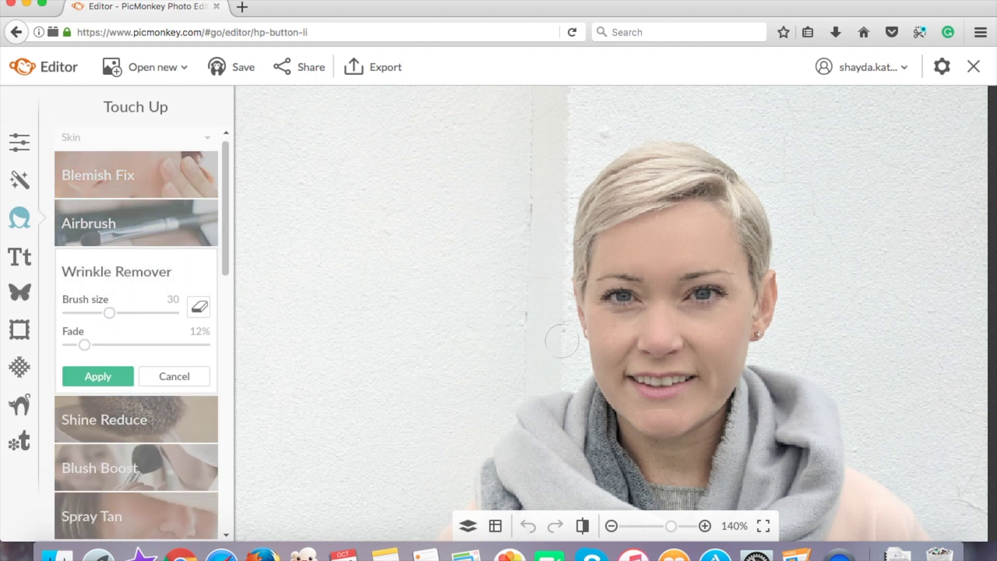
# Remove the lines under the left eye with a size-5 wrinkle brush and apply.
pyautogui.moveTo(110, 314); pyautogui.dragTo(77, 314)
pyautogui.click(612, 315)
pyautogui.click(117, 378)
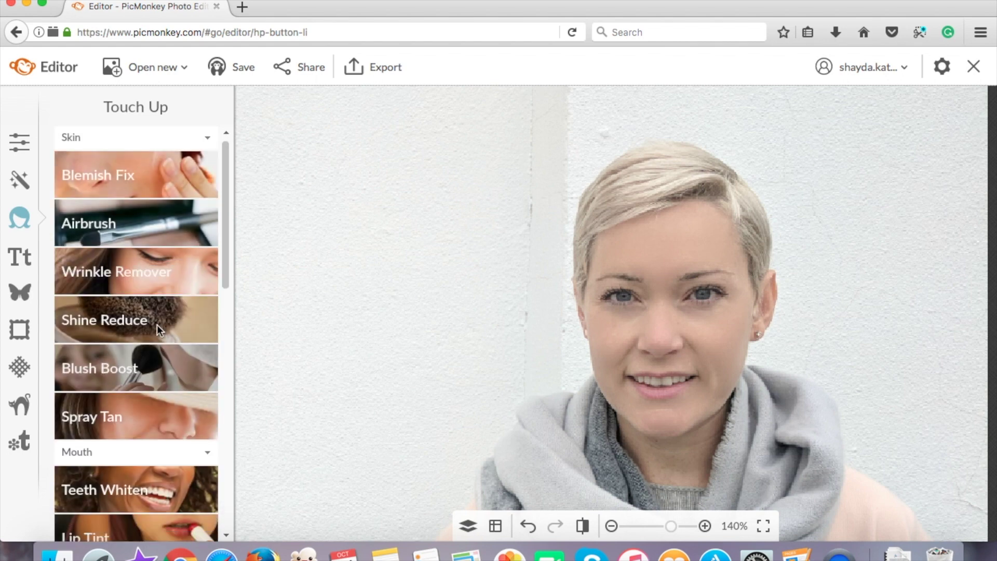
pyautogui.click(131, 370)
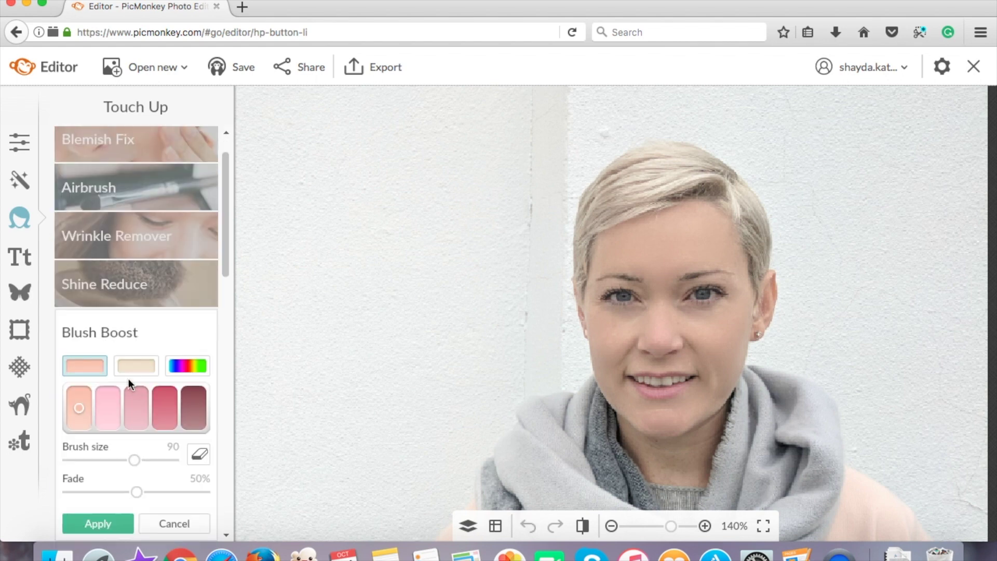
# Paint the second pink blush shade onto both cheeks with brush size 8 and 41% fade.
pyautogui.click(108, 410)
pyautogui.moveTo(134, 460)
pyautogui.mouseDown()
pyautogui.moveTo(81, 461)
pyautogui.moveTo(98, 461)
pyautogui.mouseUp()
pyautogui.moveTo(137, 490)
pyautogui.mouseDown()
pyautogui.moveTo(93, 493)
pyautogui.moveTo(138, 492)
pyautogui.mouseUp()
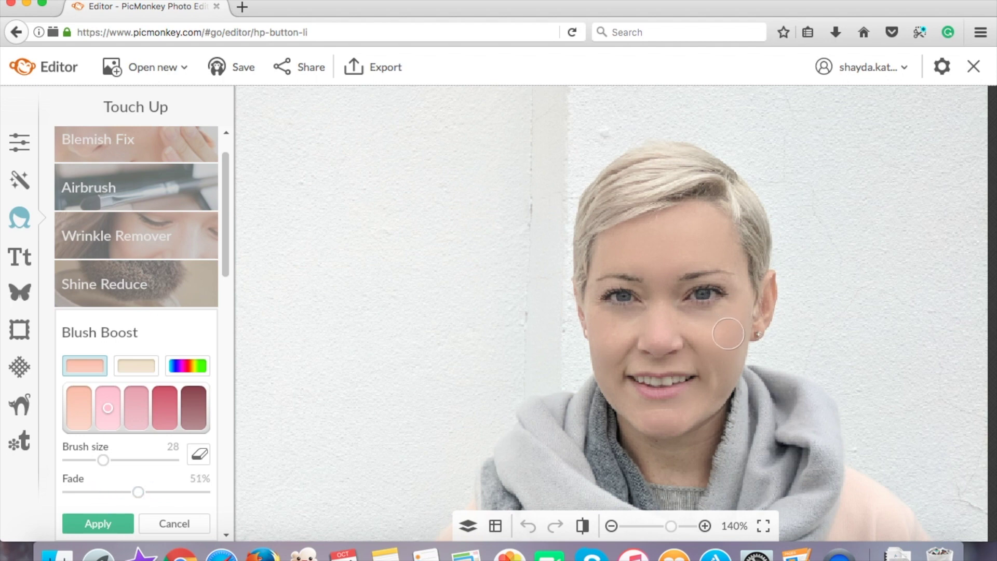
pyautogui.moveTo(728, 333)
pyautogui.mouseDown()
pyautogui.moveTo(761, 311)
pyautogui.moveTo(730, 333)
pyautogui.moveTo(743, 332)
pyautogui.mouseUp()
pyautogui.moveTo(601, 335)
pyautogui.mouseDown()
pyautogui.moveTo(602, 346)
pyautogui.moveTo(606, 334)
pyautogui.mouseUp()
# Apply the blush, then whiten the teeth at 175% zoom with a size-5 brush.
pyautogui.click(110, 519)
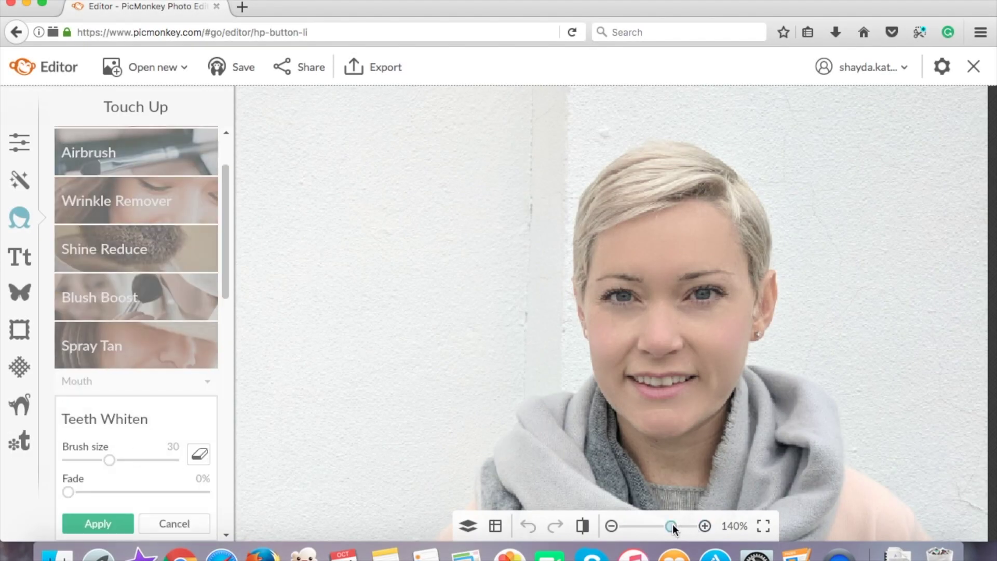
pyautogui.moveTo(672, 526); pyautogui.dragTo(678, 526)
pyautogui.moveTo(114, 462); pyautogui.dragTo(78, 461)
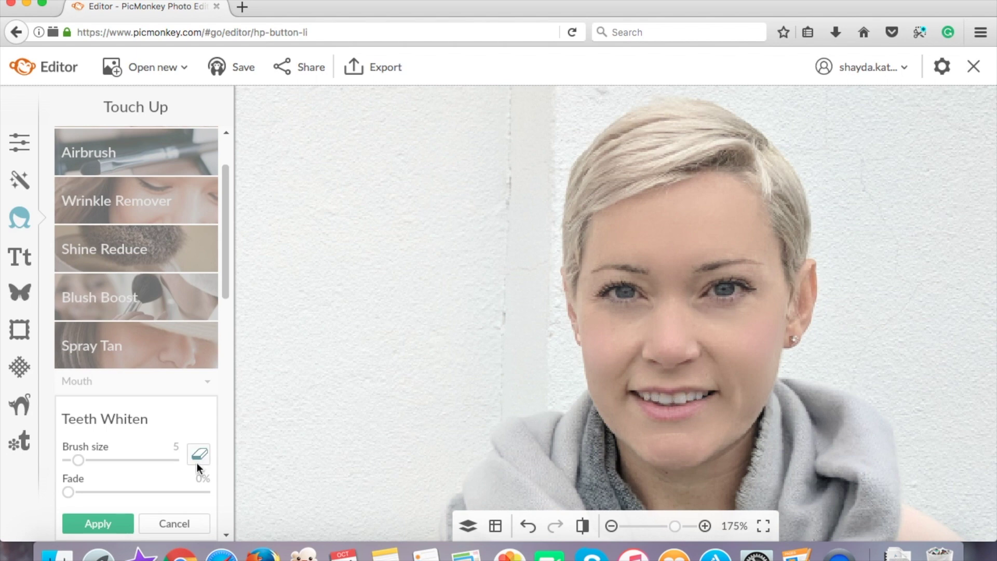
pyautogui.click(117, 519)
pyautogui.click(86, 439)
pyautogui.moveTo(110, 460); pyautogui.dragTo(78, 460)
pyautogui.moveTo(673, 401); pyautogui.dragTo(664, 400)
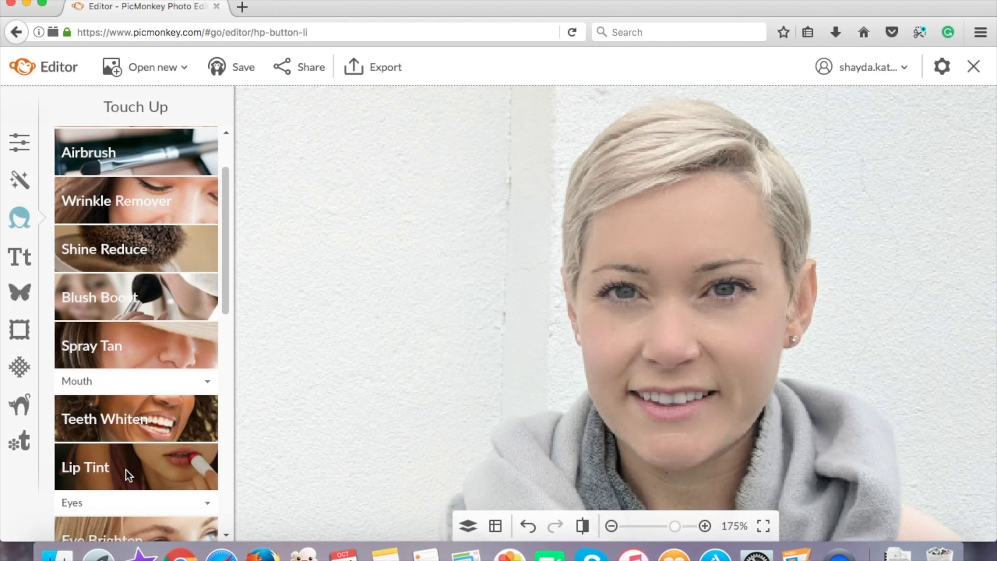
pyautogui.click(125, 469)
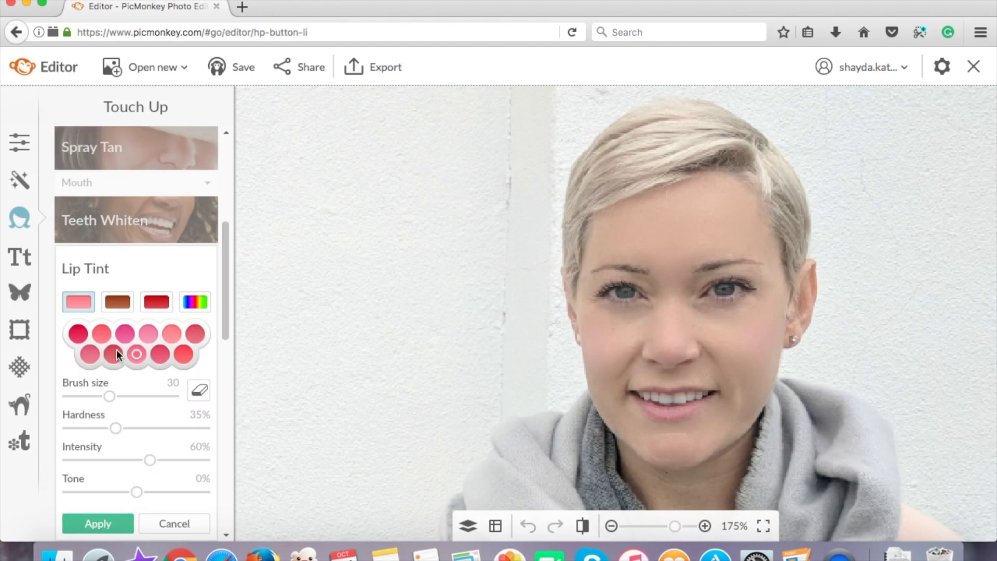
# Try the first lip tint shade with brush size 7 and 57% hardness, then discard it.
pyautogui.click(79, 336)
pyautogui.moveTo(107, 398)
pyautogui.mouseDown()
pyautogui.moveTo(117, 396)
pyautogui.moveTo(80, 396)
pyautogui.mouseUp()
pyautogui.moveTo(117, 429); pyautogui.dragTo(146, 429)
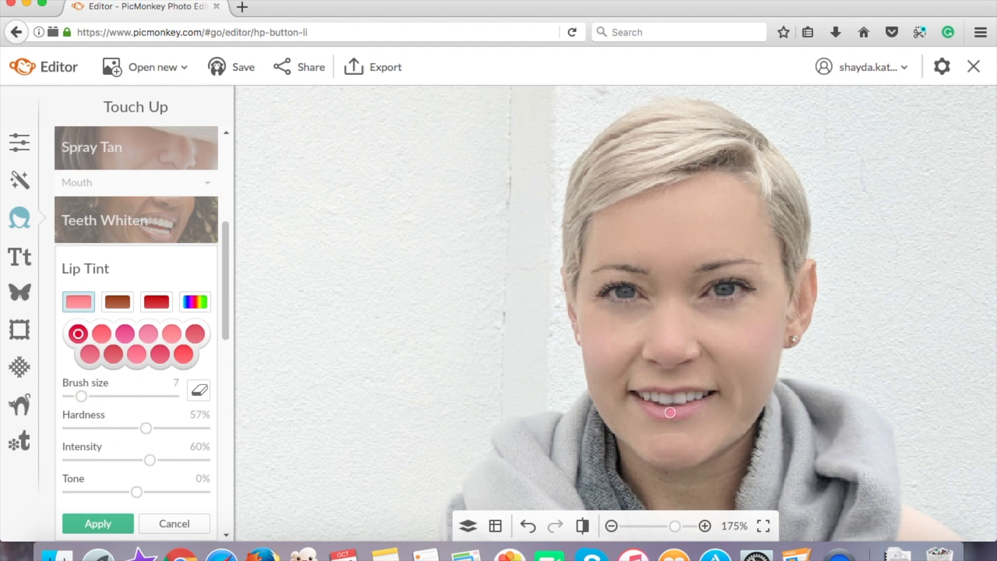
pyautogui.moveTo(676, 412)
pyautogui.mouseDown()
pyautogui.moveTo(651, 406)
pyautogui.moveTo(691, 409)
pyautogui.mouseUp()
pyautogui.click(154, 522)
# Retry with the third shade at 21% intensity, 17% hardness, brush 5, and discard again.
pyautogui.click(122, 273)
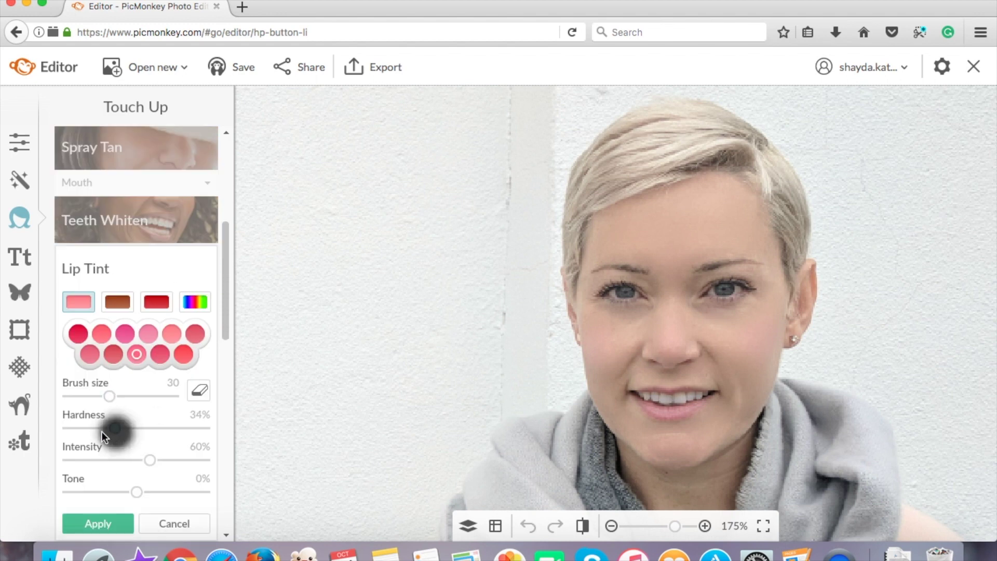
pyautogui.moveTo(102, 432); pyautogui.dragTo(91, 428)
pyautogui.click(79, 333)
pyautogui.click(124, 333)
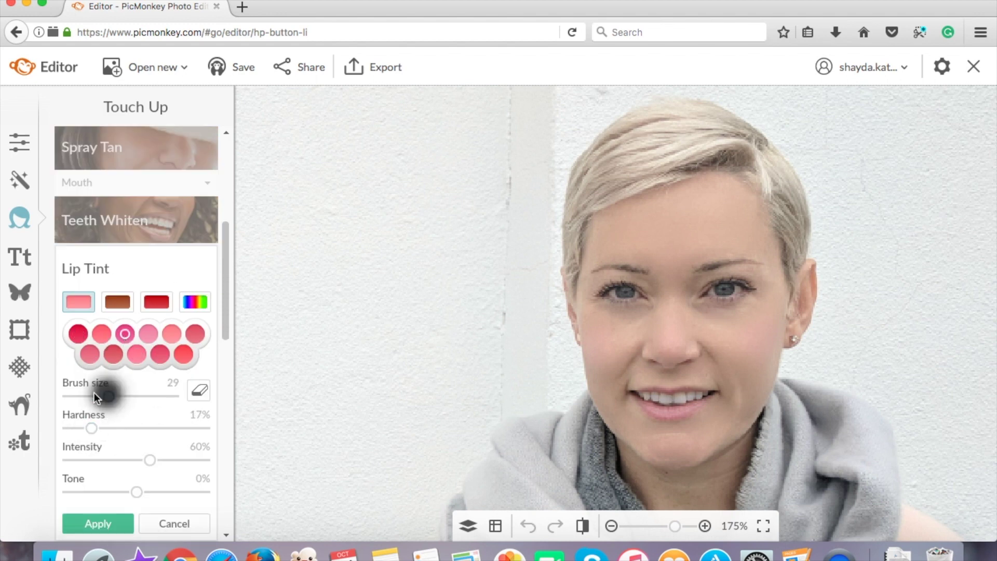
pyautogui.moveTo(139, 459); pyautogui.dragTo(96, 460)
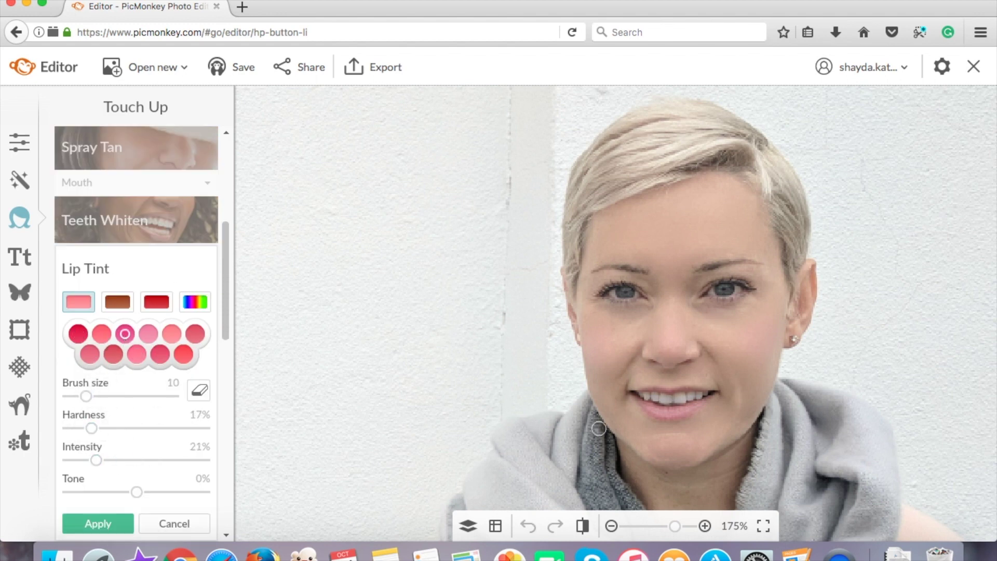
pyautogui.moveTo(86, 396); pyautogui.dragTo(77, 396)
pyautogui.moveTo(662, 412)
pyautogui.mouseDown()
pyautogui.moveTo(649, 407)
pyautogui.moveTo(668, 416)
pyautogui.moveTo(697, 406)
pyautogui.mouseUp()
pyautogui.click(173, 520)
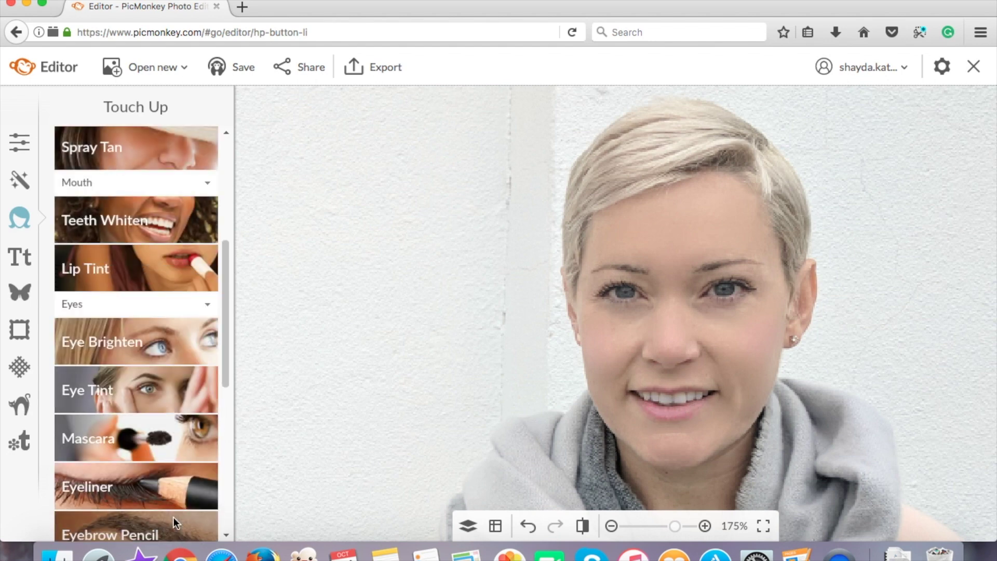
# Tint the lower lip at 14% hardness and 27% intensity with the smallest brush, and apply.
pyautogui.click(107, 263)
pyautogui.moveTo(117, 428); pyautogui.dragTo(87, 428)
pyautogui.moveTo(150, 460); pyautogui.dragTo(105, 460)
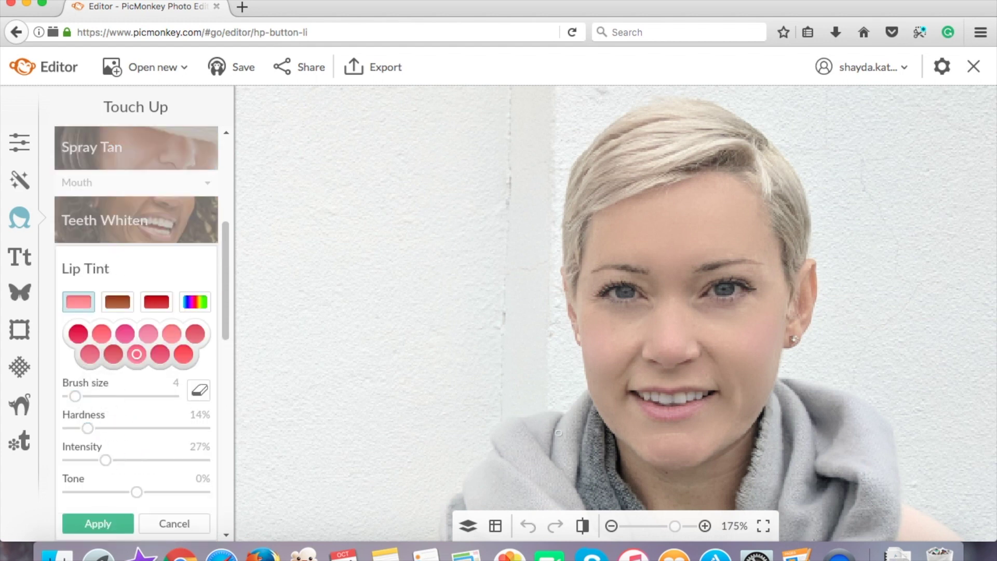
pyautogui.moveTo(677, 396)
pyautogui.mouseDown()
pyautogui.moveTo(681, 414)
pyautogui.moveTo(658, 413)
pyautogui.moveTo(693, 406)
pyautogui.moveTo(677, 415)
pyautogui.moveTo(643, 403)
pyautogui.moveTo(664, 415)
pyautogui.moveTo(708, 400)
pyautogui.mouseUp()
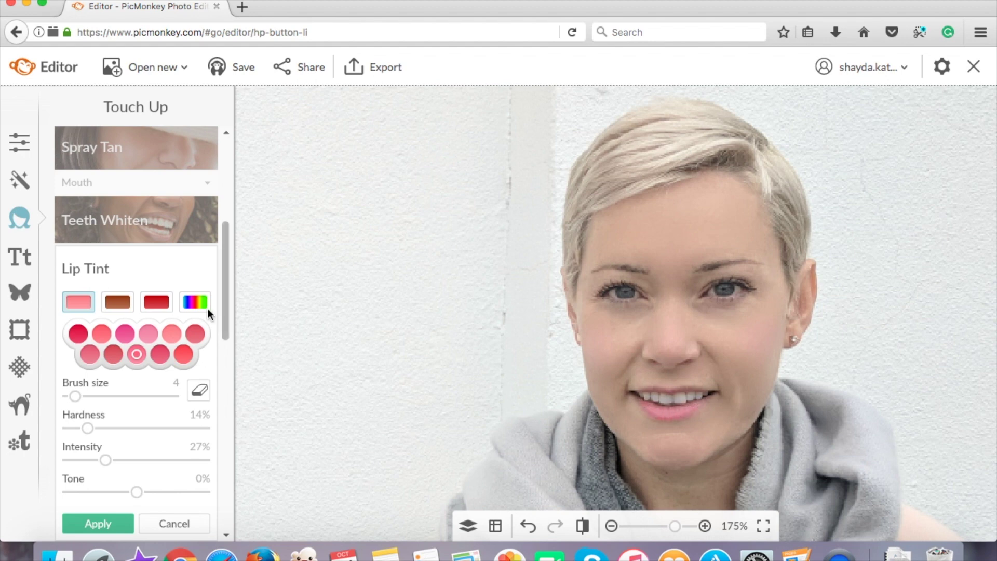
pyautogui.moveTo(76, 396); pyautogui.dragTo(68, 395)
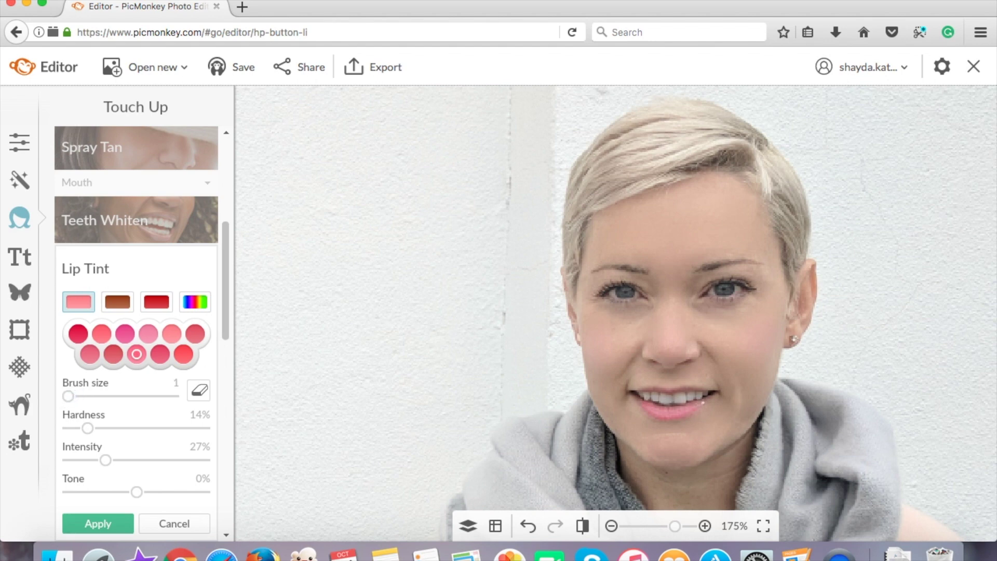
pyautogui.moveTo(637, 399); pyautogui.dragTo(648, 409)
pyautogui.click(97, 523)
# Reopen Lip Tint and paint a faint tint along the upper lip.
pyautogui.click(107, 267)
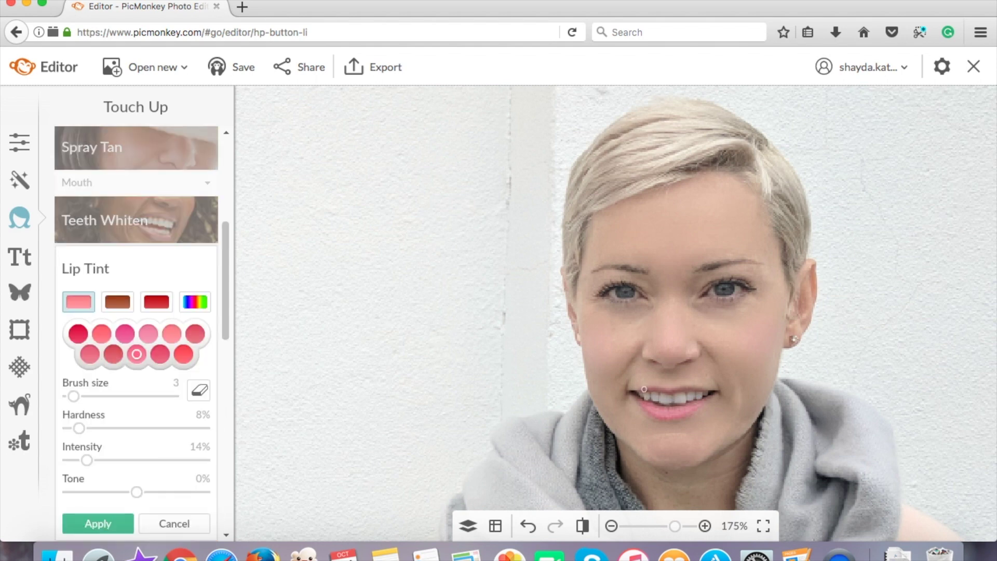
pyautogui.moveTo(677, 389); pyautogui.dragTo(693, 388)
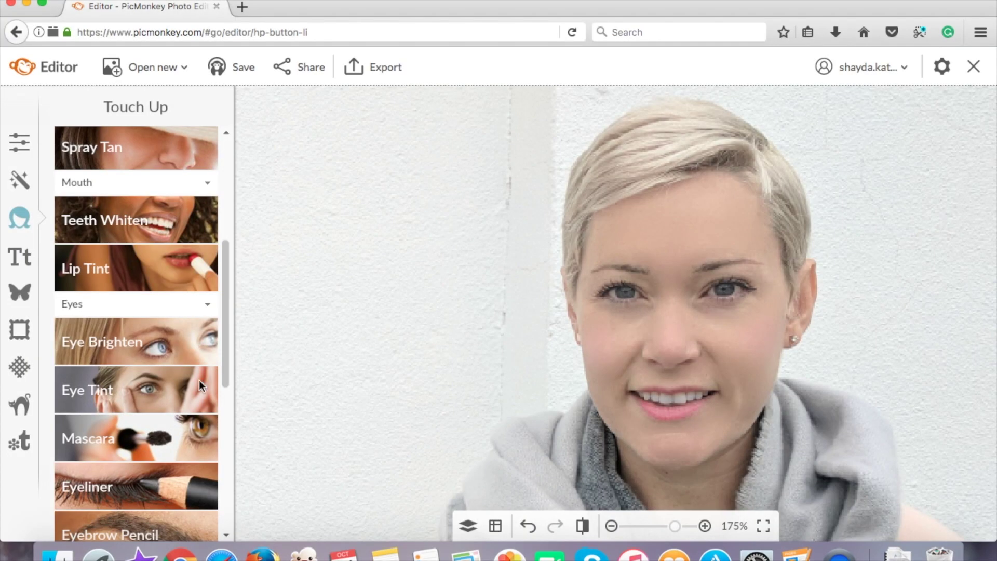
pyautogui.click(147, 392)
pyautogui.moveTo(127, 409); pyautogui.dragTo(148, 411)
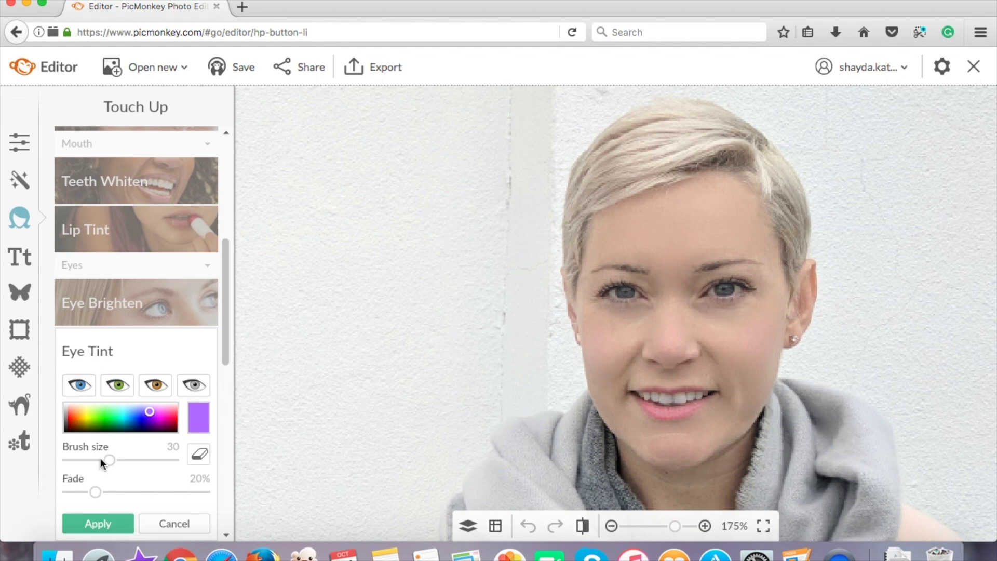
pyautogui.moveTo(109, 460)
pyautogui.mouseDown()
pyautogui.moveTo(71, 461)
pyautogui.moveTo(85, 491)
pyautogui.moveTo(79, 458)
pyautogui.mouseUp()
pyautogui.moveTo(624, 292); pyautogui.dragTo(626, 294)
pyautogui.click(170, 522)
pyautogui.click(120, 336)
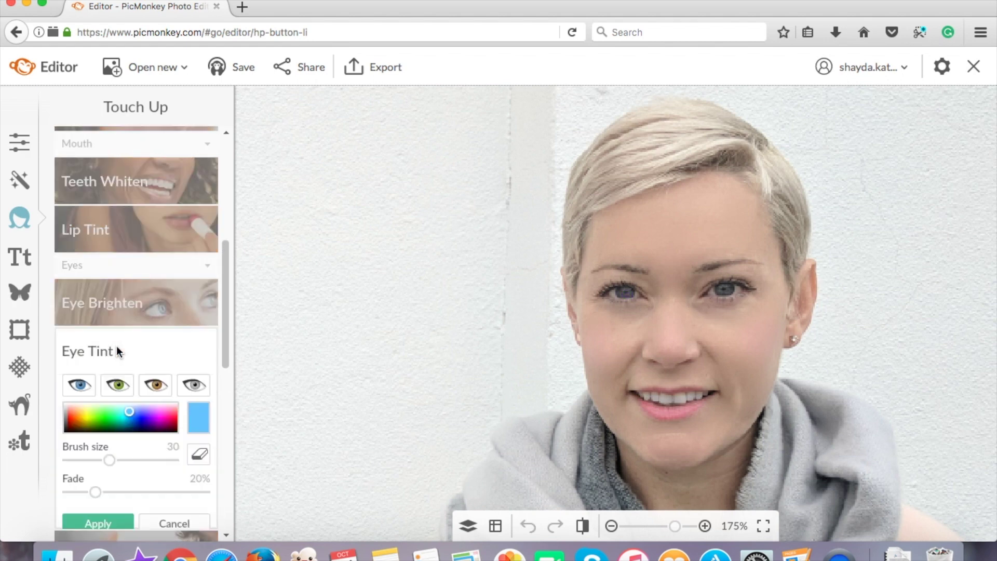
pyautogui.click(129, 410)
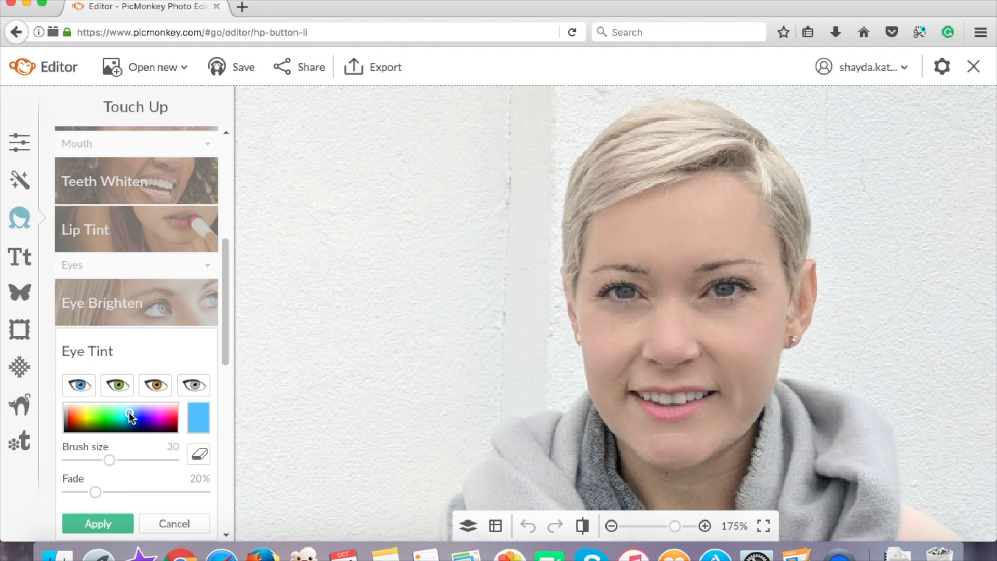
pyautogui.click(133, 415)
pyautogui.moveTo(132, 416); pyautogui.dragTo(123, 421)
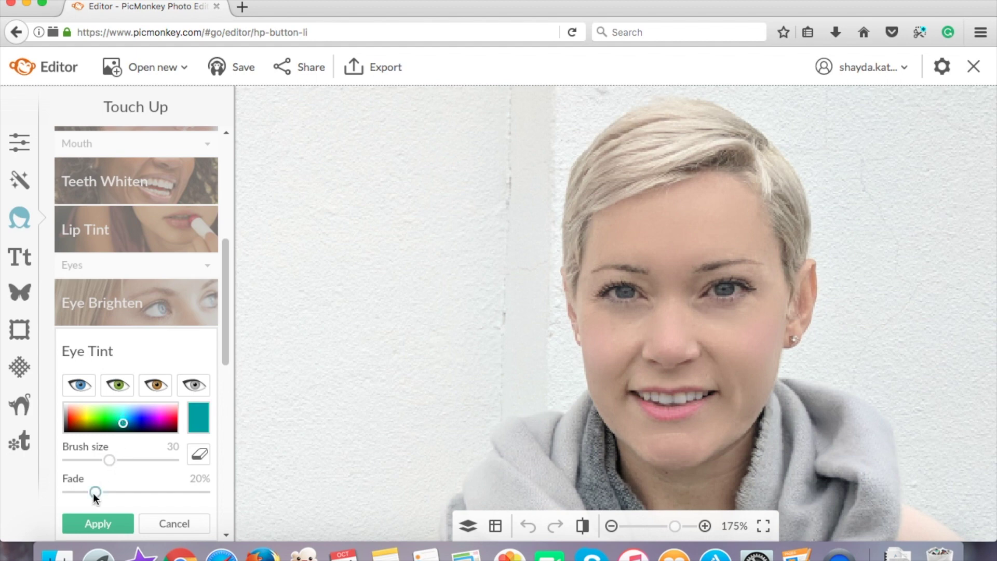
pyautogui.moveTo(95, 492); pyautogui.dragTo(139, 492)
pyautogui.moveTo(110, 457); pyautogui.dragTo(82, 460)
pyautogui.moveTo(82, 459); pyautogui.dragTo(86, 459)
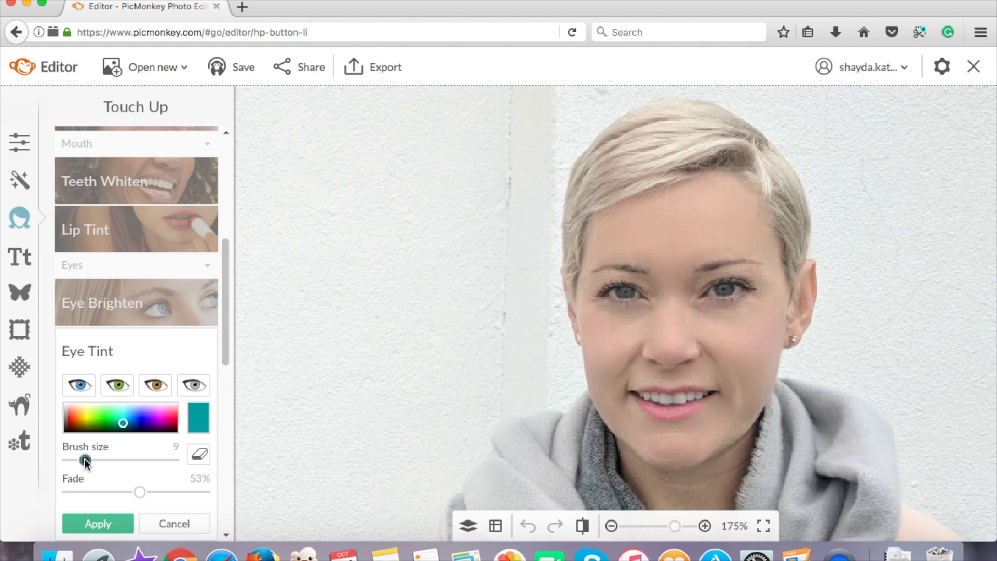
pyautogui.click(627, 294)
pyautogui.click(126, 423)
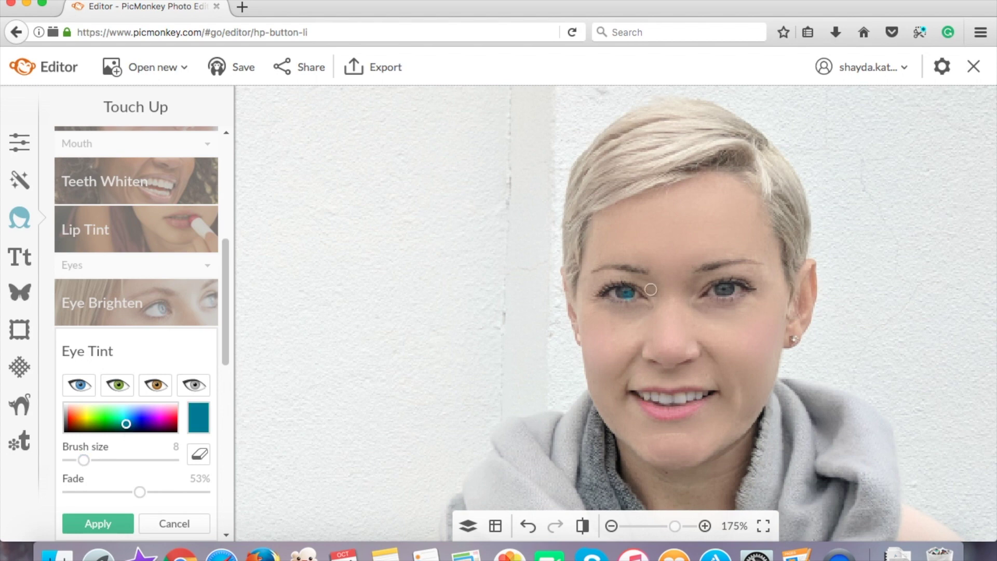
pyautogui.click(725, 290)
pyautogui.click(171, 524)
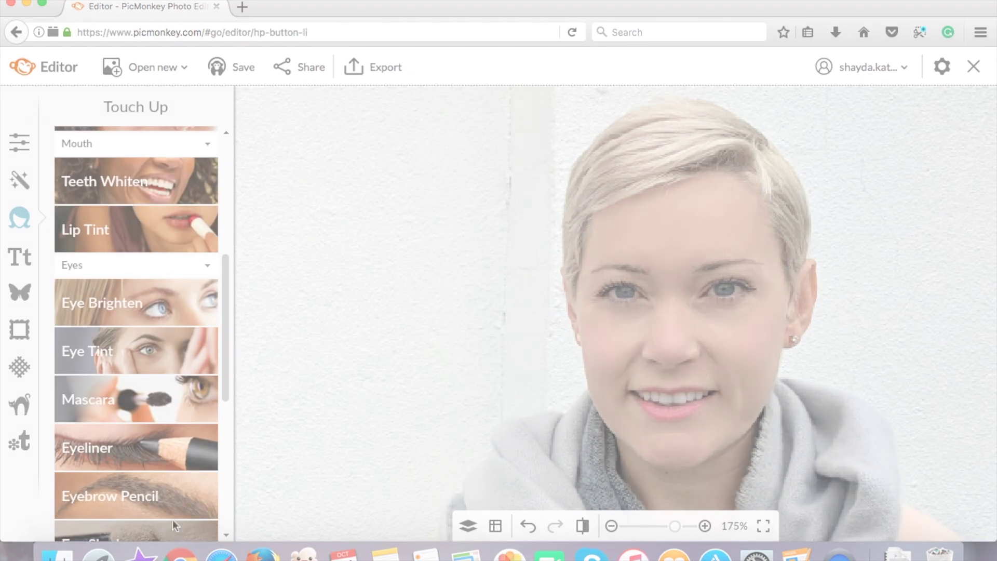
pyautogui.click(127, 410)
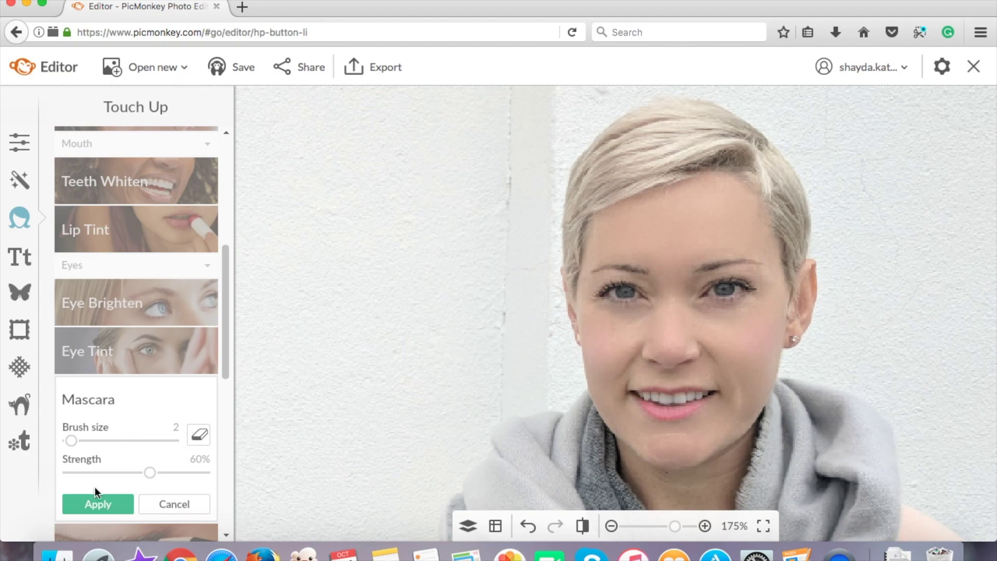
# Apply the mascara painted over the eyelashes.
pyautogui.click(90, 505)
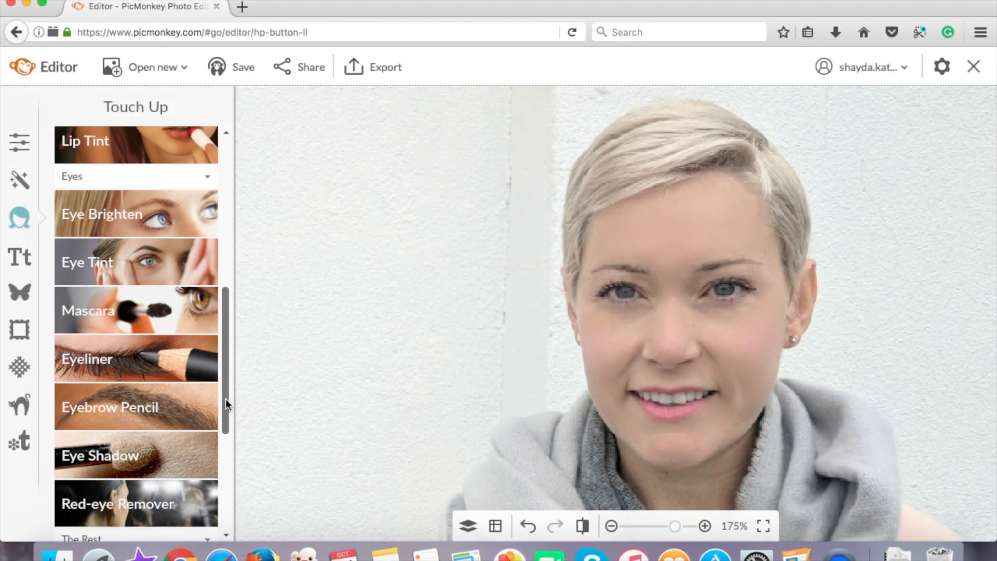
pyautogui.moveTo(226, 398); pyautogui.dragTo(233, 501)
# Paint pale pink f2dcf1 highlights over the hair at 50% fade, brush size 23 then 11.
pyautogui.click(164, 472)
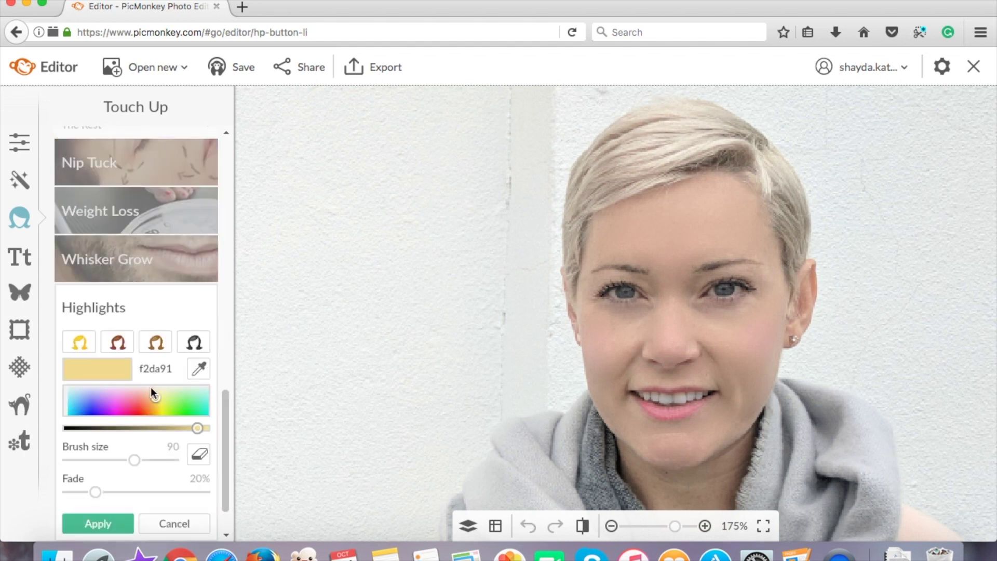
pyautogui.moveTo(136, 389); pyautogui.dragTo(115, 388)
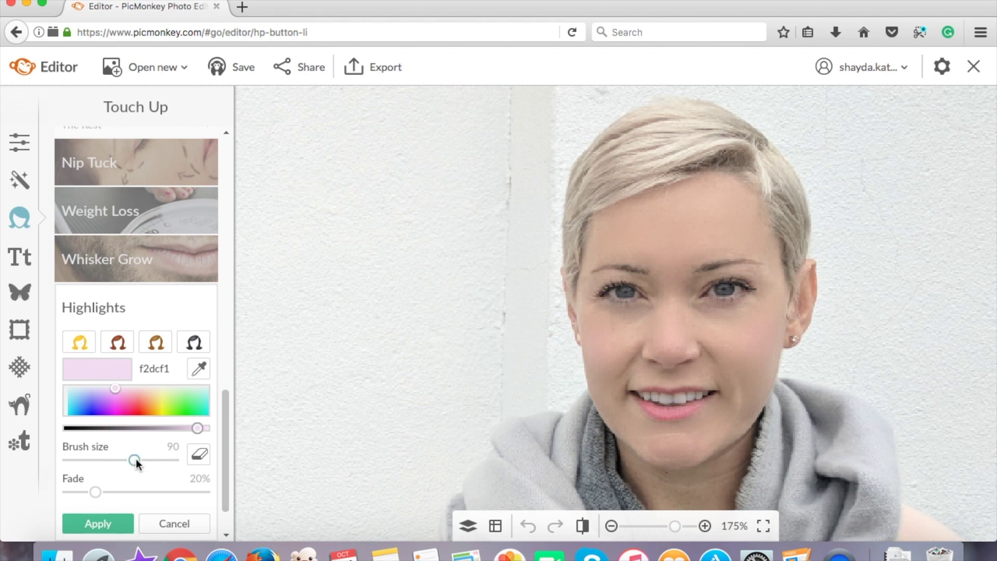
pyautogui.moveTo(135, 460)
pyautogui.mouseDown()
pyautogui.moveTo(72, 459)
pyautogui.moveTo(96, 457)
pyautogui.mouseUp()
pyautogui.moveTo(95, 492); pyautogui.dragTo(137, 492)
pyautogui.moveTo(706, 150)
pyautogui.mouseDown()
pyautogui.moveTo(736, 145)
pyautogui.moveTo(606, 171)
pyautogui.moveTo(718, 127)
pyautogui.moveTo(645, 139)
pyautogui.moveTo(575, 213)
pyautogui.moveTo(624, 184)
pyautogui.moveTo(584, 195)
pyautogui.moveTo(591, 171)
pyautogui.mouseUp()
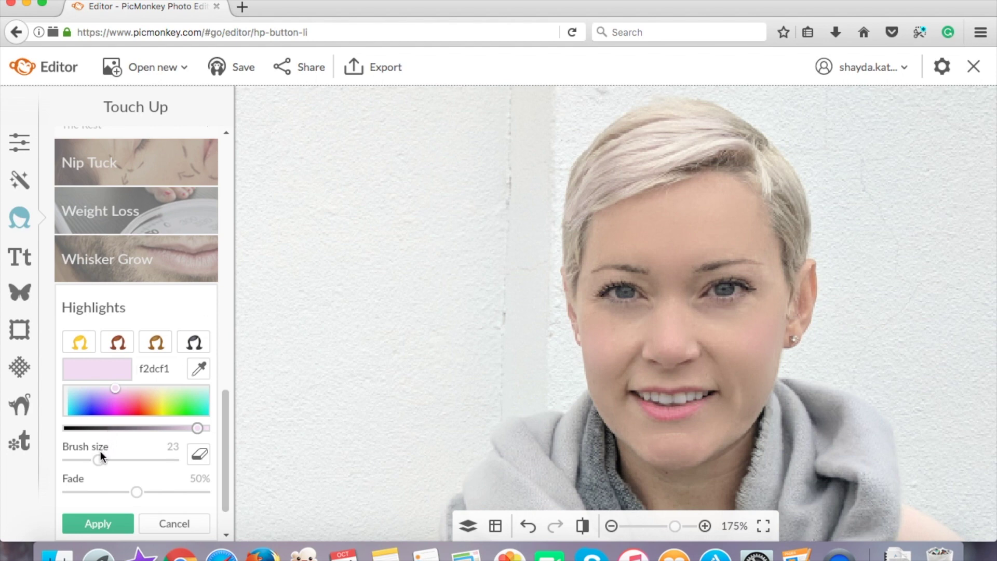
pyautogui.moveTo(99, 458); pyautogui.dragTo(87, 457)
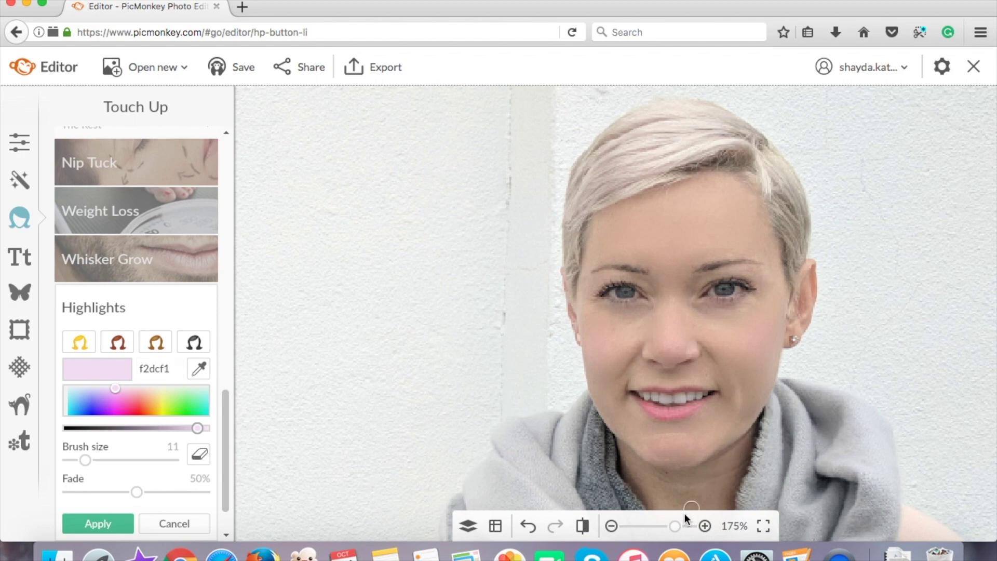
# Zoom out to 75%, commit the pink hair highlights, and bring up Eye Shadow.
pyautogui.moveTo(675, 527)
pyautogui.mouseDown()
pyautogui.moveTo(646, 527)
pyautogui.moveTo(656, 528)
pyautogui.mouseUp()
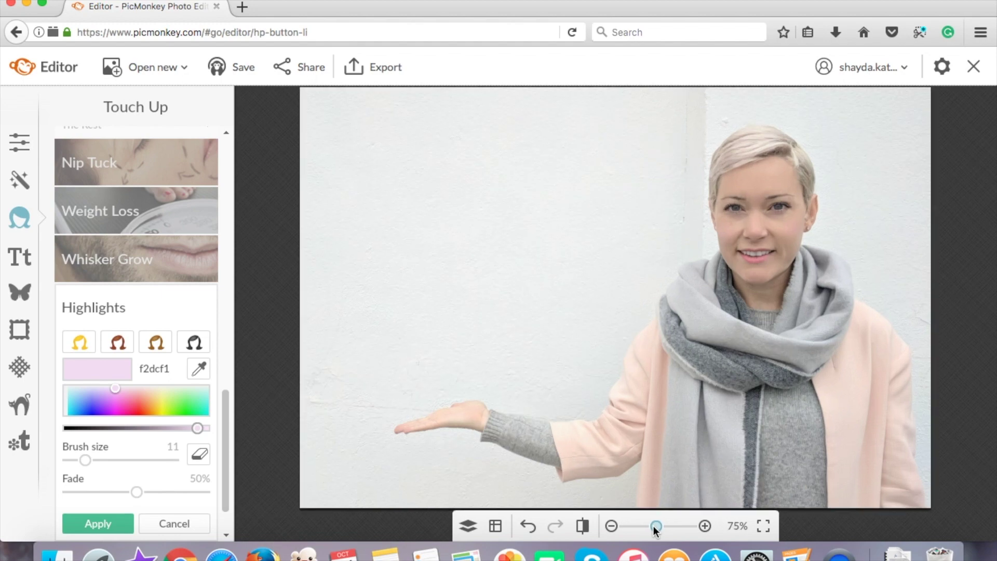
pyautogui.click(115, 522)
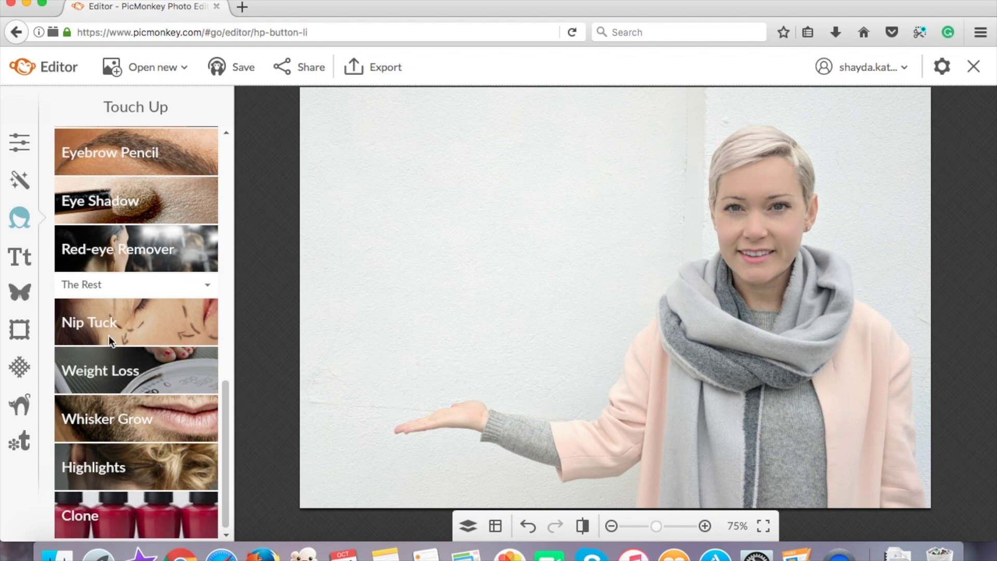
pyautogui.click(145, 209)
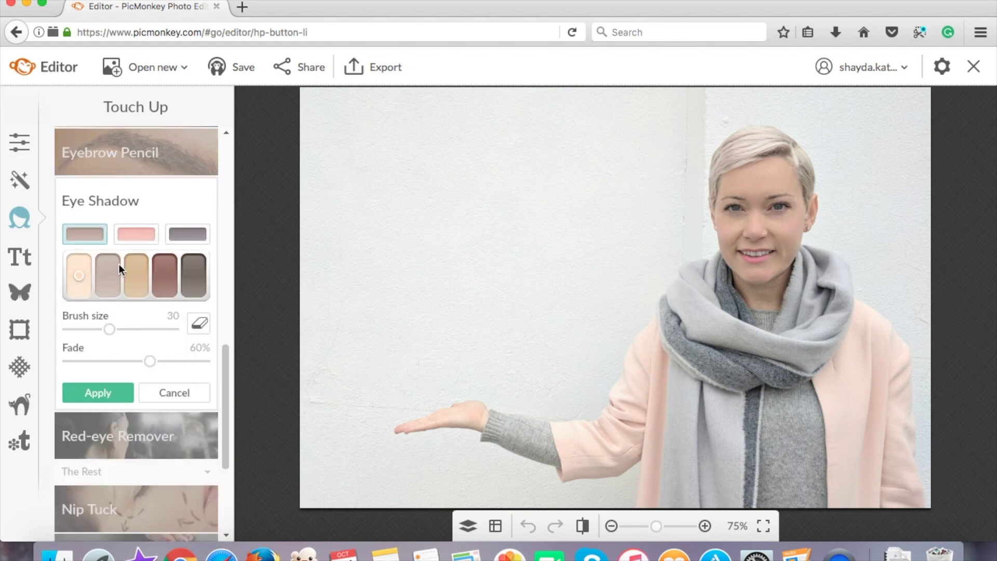
# Add a text layer reading 'Picture' to the photo.
pyautogui.click(17, 257)
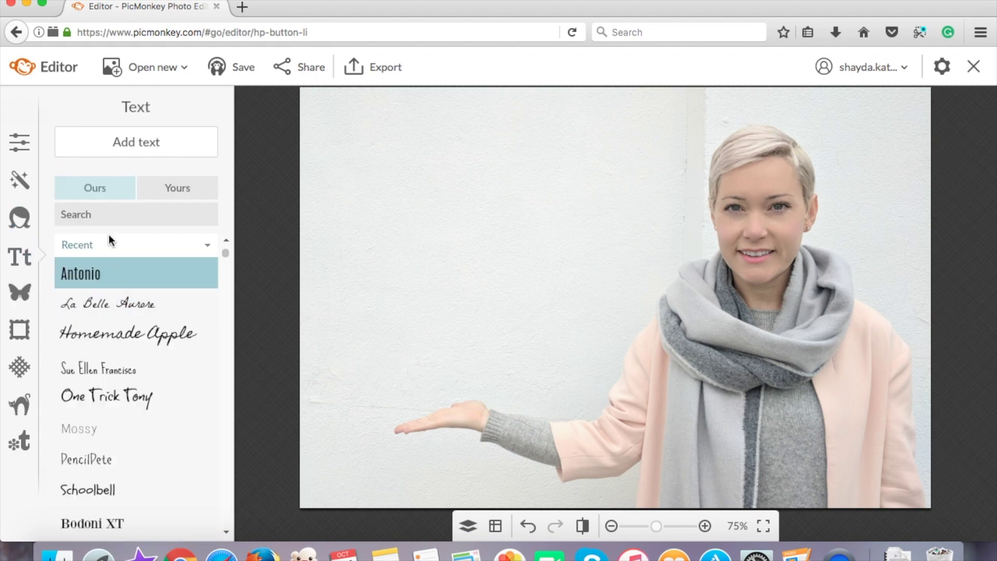
pyautogui.click(136, 141)
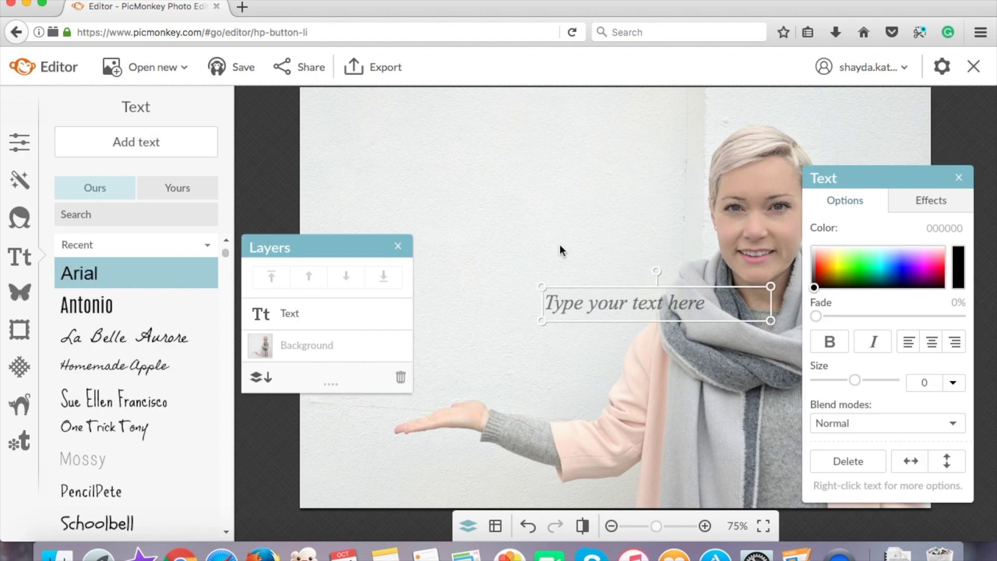
pyautogui.click(575, 297)
pyautogui.write('Picut')
pyautogui.press('BackSpace')
pyautogui.press('BackSpace')
pyautogui.write('ture')
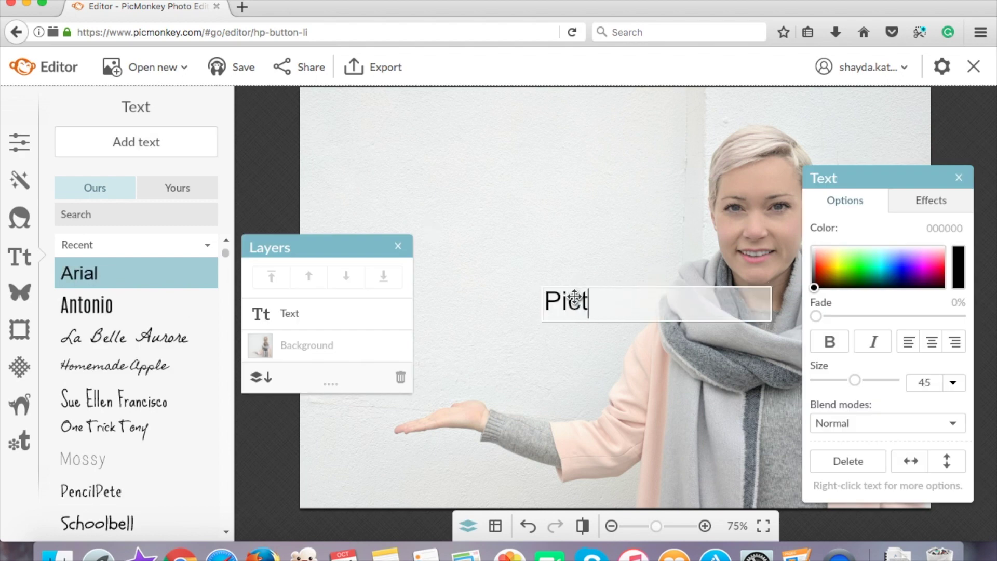
# Add text layers reading 'Perfect', 'with' and 'PicMonkey' below and beside Picture.
pyautogui.click(166, 150)
pyautogui.moveTo(602, 285); pyautogui.dragTo(551, 349)
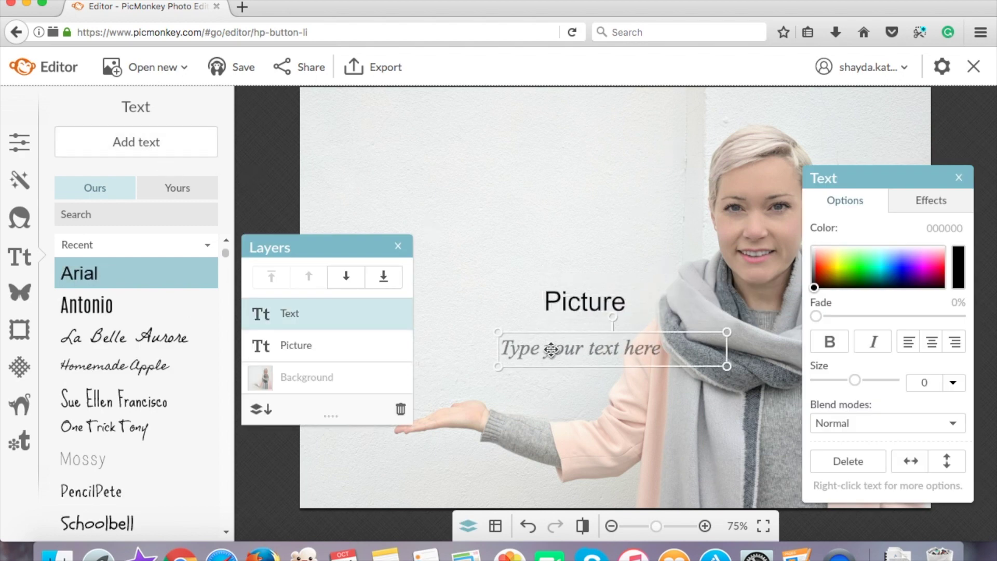
pyautogui.click(577, 349)
pyautogui.write('Perfect')
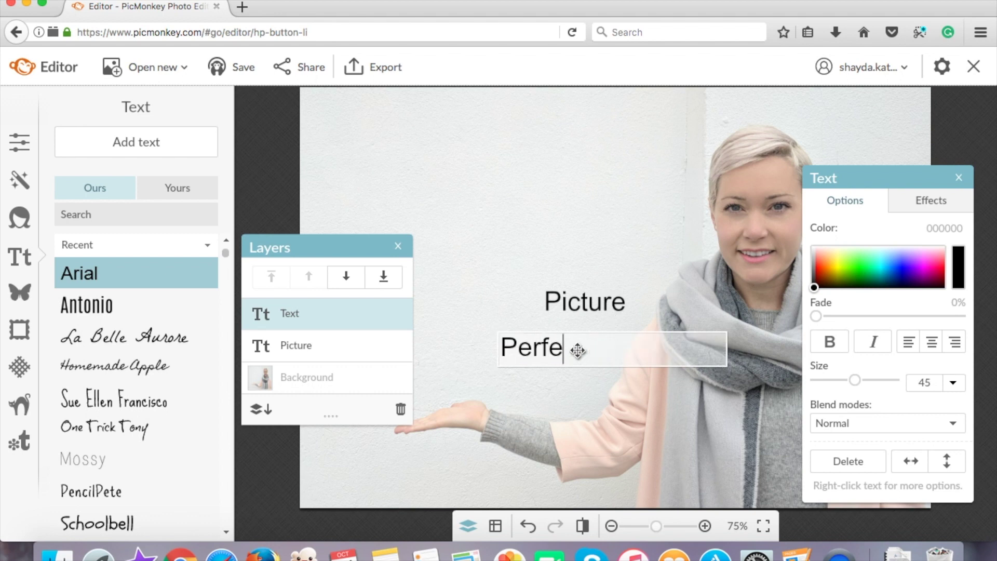
pyautogui.click(133, 142)
pyautogui.moveTo(547, 301); pyautogui.dragTo(608, 341)
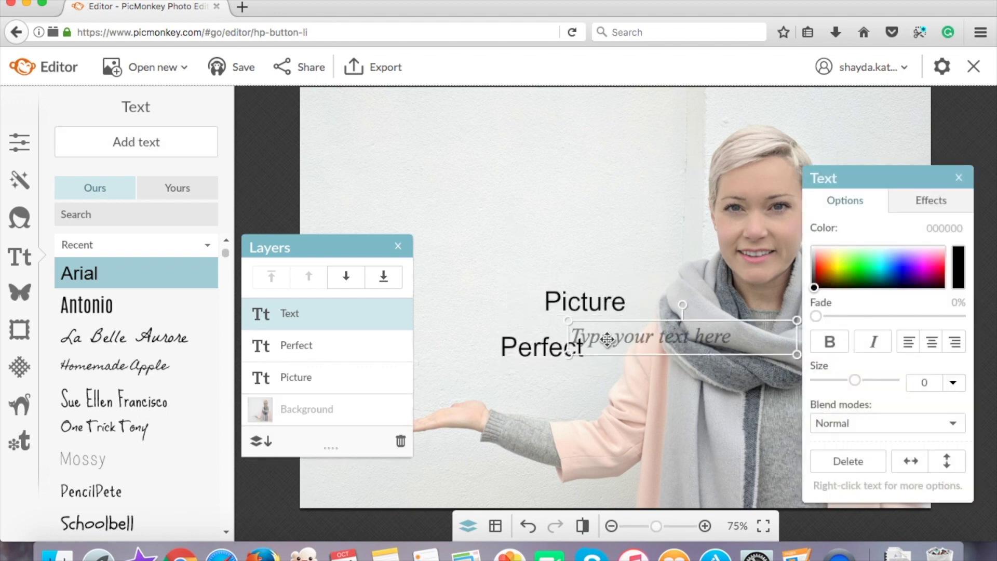
pyautogui.click(641, 342)
pyautogui.write('with')
pyautogui.click(138, 143)
pyautogui.moveTo(546, 313); pyautogui.dragTo(529, 401)
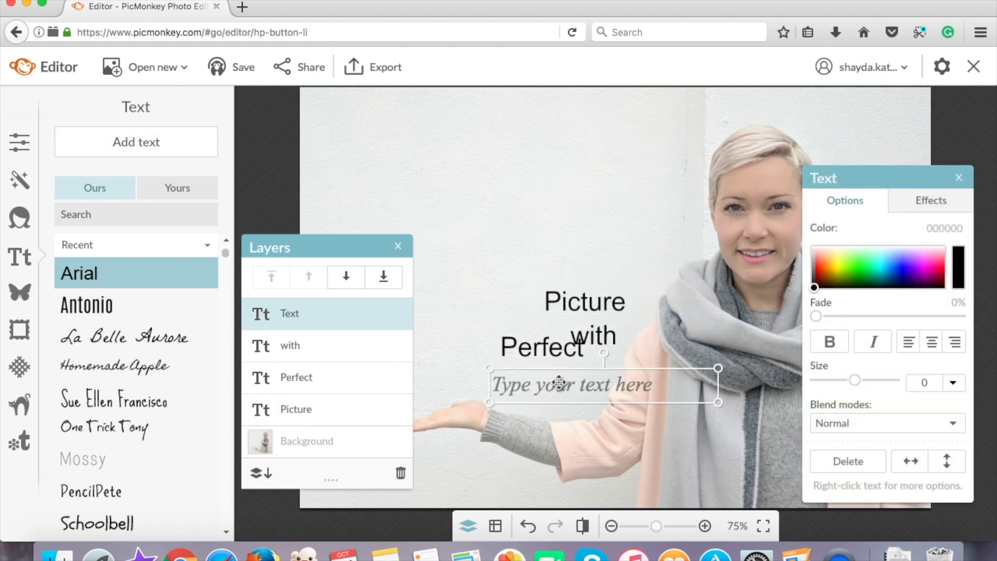
pyautogui.write('PicMonkey')
# Arrange the four title words across the photo and enlarge the Picture text.
pyautogui.moveTo(580, 301); pyautogui.dragTo(392, 149)
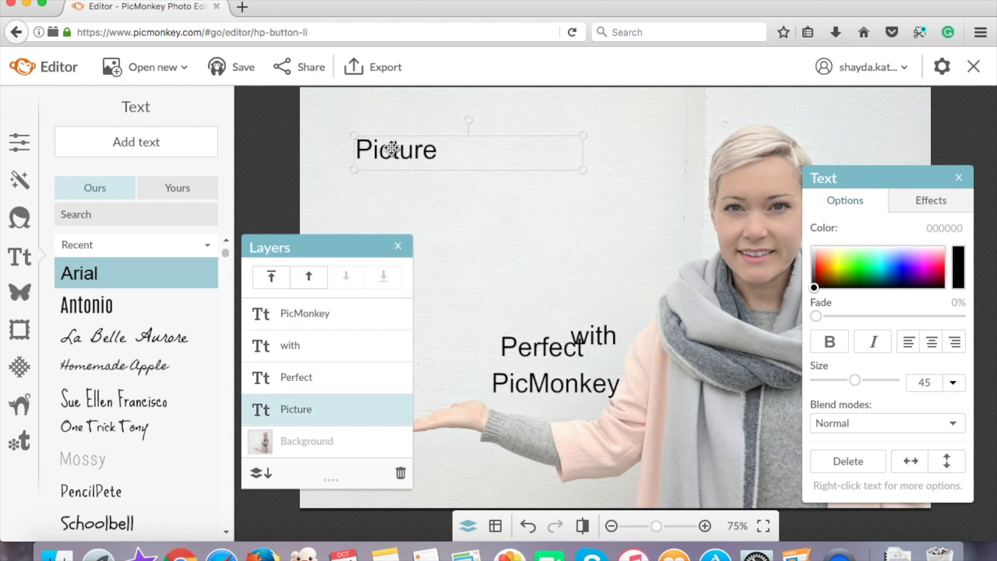
pyautogui.moveTo(593, 334); pyautogui.dragTo(574, 249)
pyautogui.moveTo(542, 347); pyautogui.dragTo(398, 225)
pyautogui.moveTo(555, 383); pyautogui.dragTo(452, 314)
pyautogui.moveTo(398, 225); pyautogui.dragTo(416, 240)
pyautogui.click(425, 149)
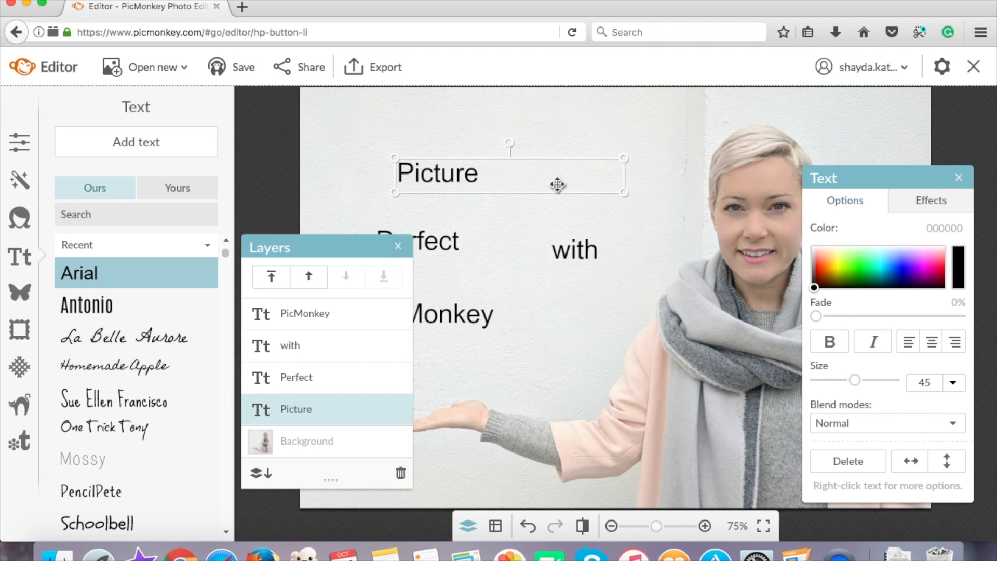
pyautogui.moveTo(855, 380); pyautogui.dragTo(894, 380)
# Stack the title words, shifting Perfect and with left and sizing PicMonkey to 101.
pyautogui.click(457, 234)
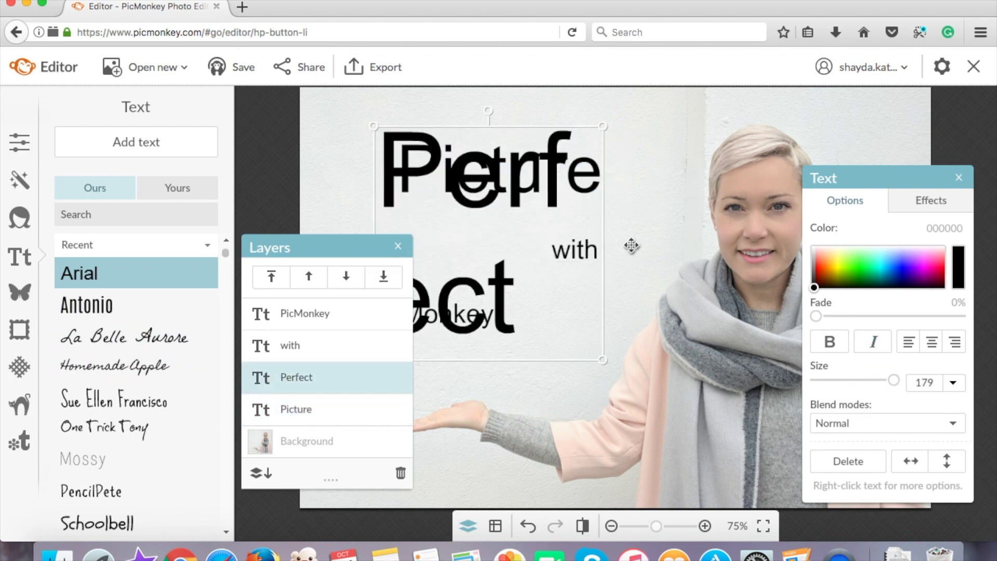
pyautogui.moveTo(648, 215); pyautogui.dragTo(579, 216)
pyautogui.click(280, 345)
pyautogui.moveTo(561, 286); pyautogui.dragTo(367, 288)
pyautogui.moveTo(291, 248); pyautogui.dragTo(181, 326)
pyautogui.click(195, 393)
pyautogui.moveTo(855, 380); pyautogui.dragTo(874, 380)
pyautogui.moveTo(520, 348); pyautogui.dragTo(460, 349)
pyautogui.click(415, 156)
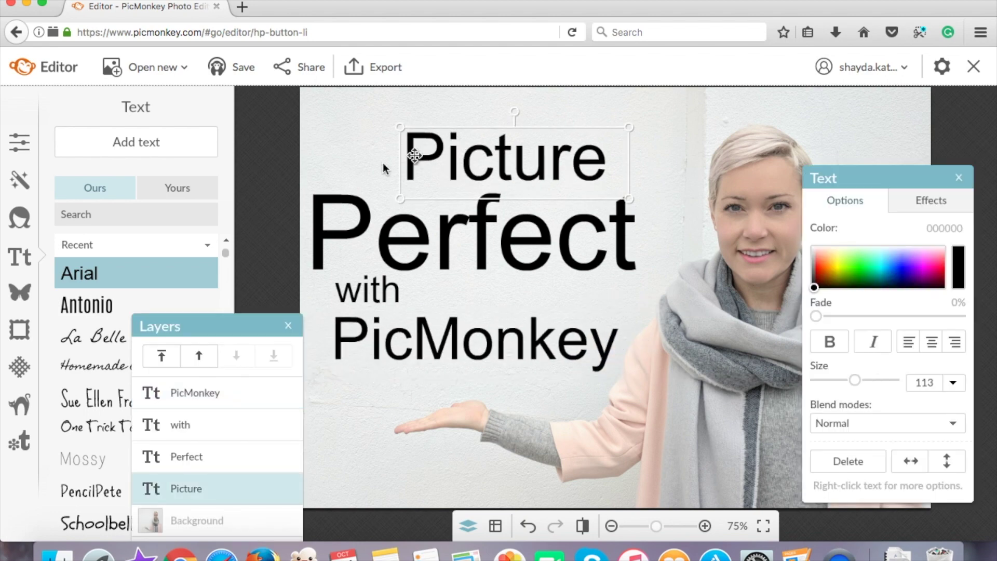
pyautogui.click(288, 326)
# Try several fonts on Picture and settle on Coneria Script.
pyautogui.scroll(-10, 222, 275)
pyautogui.scroll(5, 222, 290)
pyautogui.click(115, 492)
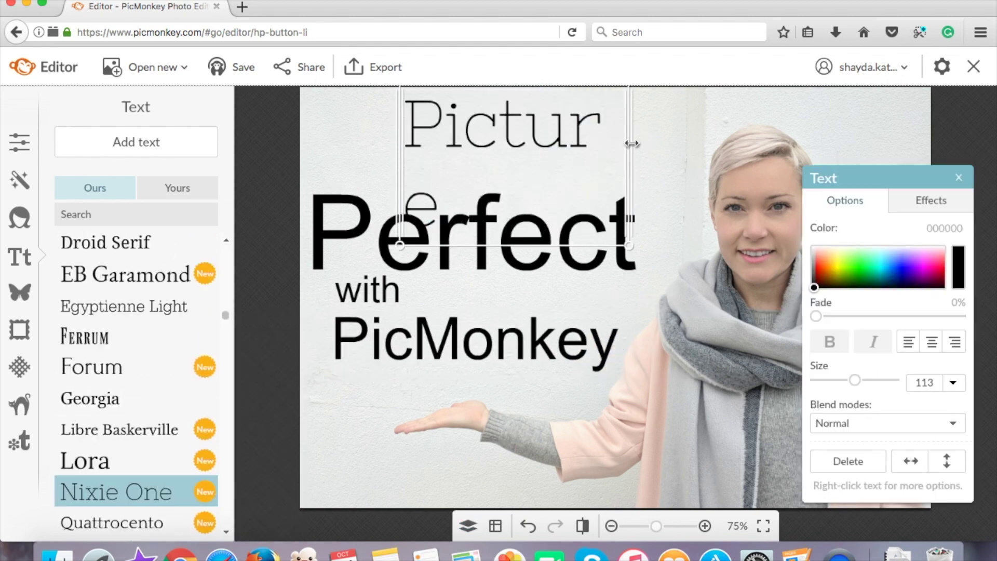
pyautogui.doubleClick(580, 179)
pyautogui.moveTo(225, 313); pyautogui.dragTo(228, 357)
pyautogui.click(99, 456)
pyautogui.click(92, 426)
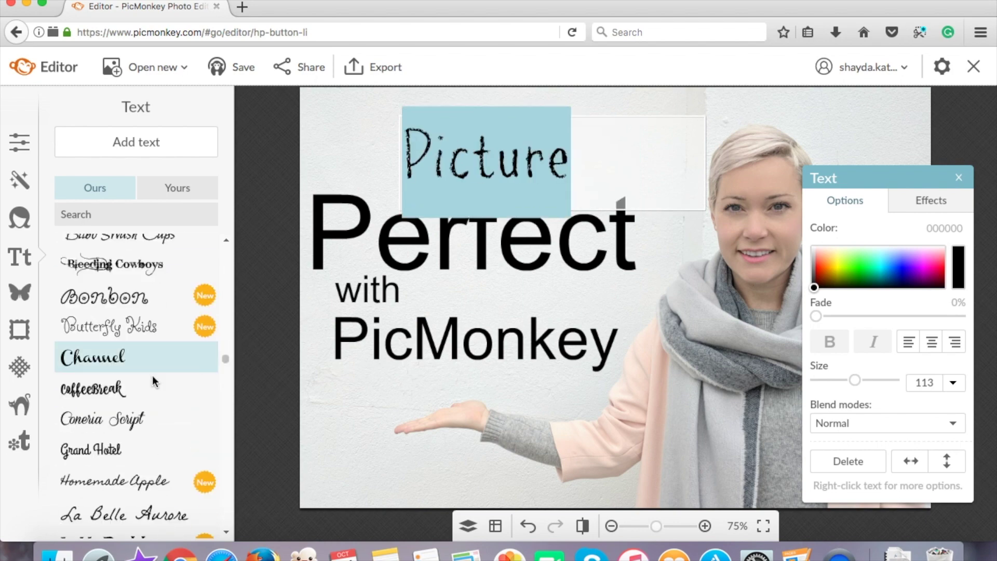
pyautogui.click(114, 417)
# Try script fonts on Perfect and settle on Yesteryear.
pyautogui.click(453, 257)
pyautogui.click(113, 418)
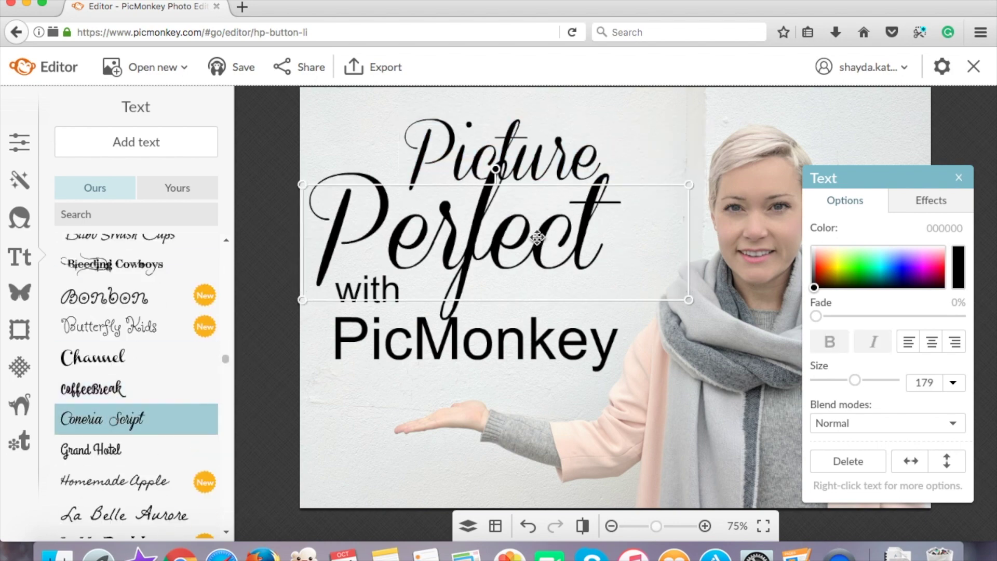
pyautogui.scroll(-5, 135, 363)
pyautogui.click(123, 248)
pyautogui.click(95, 312)
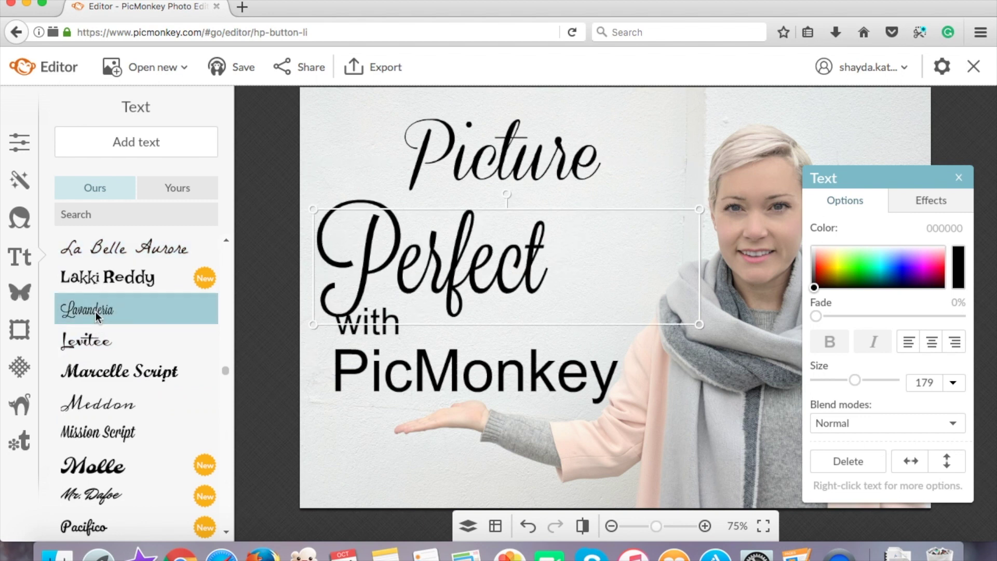
pyautogui.click(99, 432)
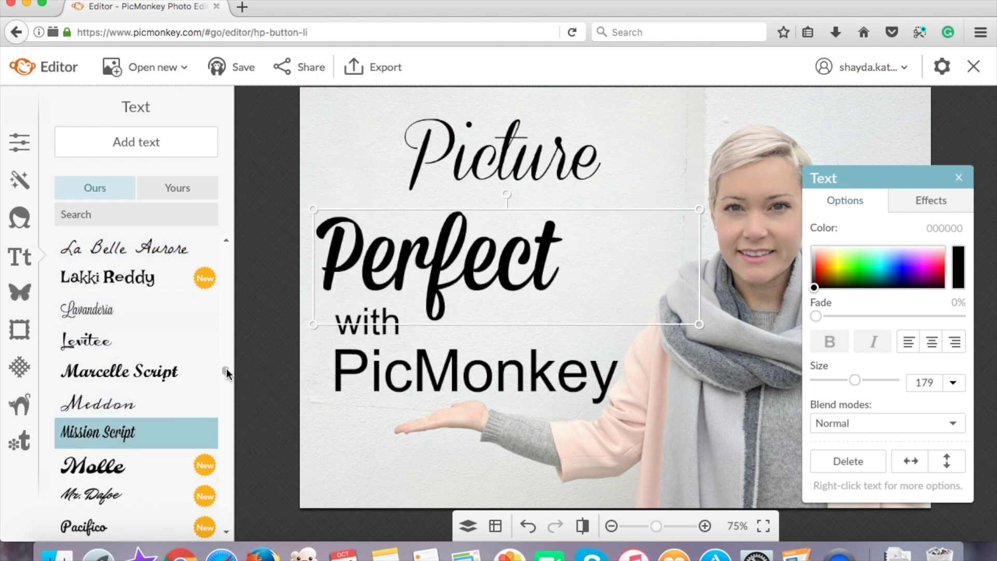
pyautogui.moveTo(226, 369); pyautogui.dragTo(227, 393)
pyautogui.click(105, 347)
pyautogui.click(107, 472)
pyautogui.click(100, 338)
# Set PICMONKEY in Ostrich Sans Inline at size 127 and shift it right.
pyautogui.scroll(-10, 175, 332)
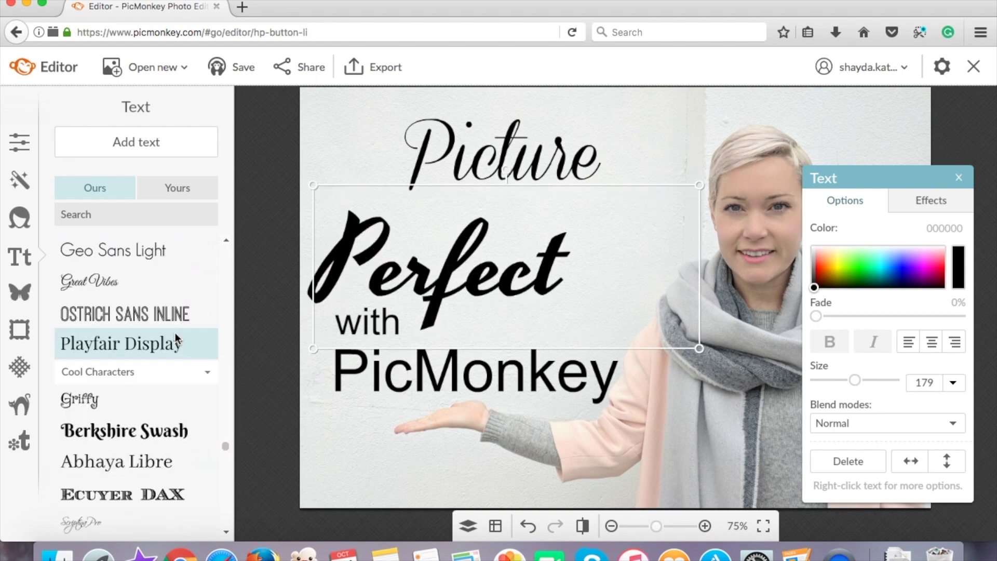
pyautogui.click(125, 314)
pyautogui.click(520, 366)
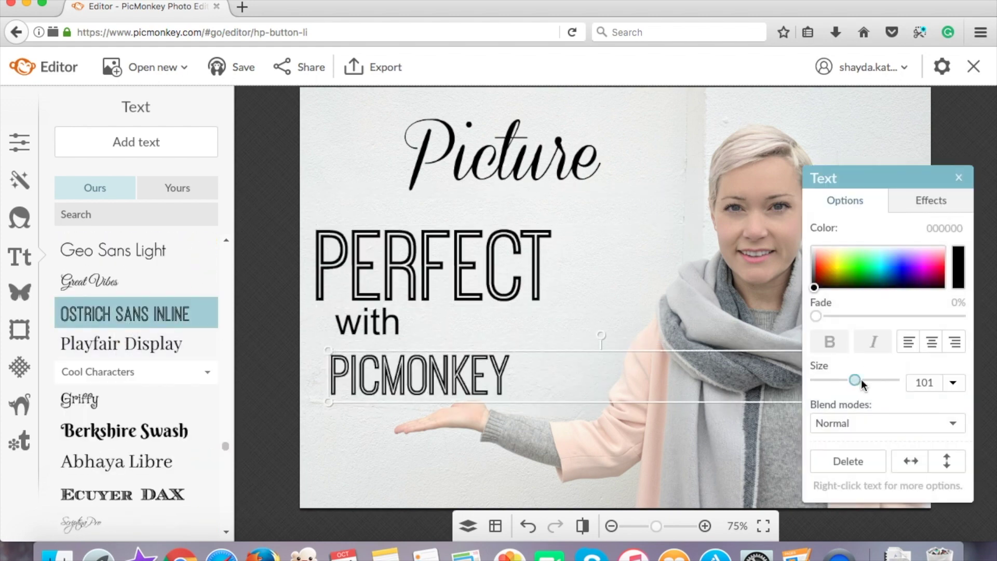
pyautogui.moveTo(855, 379); pyautogui.dragTo(866, 380)
pyautogui.moveTo(587, 375); pyautogui.dragTo(612, 375)
# Set with in Geo Sans Light at size 45 and place it beside PICMONKEY.
pyautogui.click(364, 325)
pyautogui.click(111, 250)
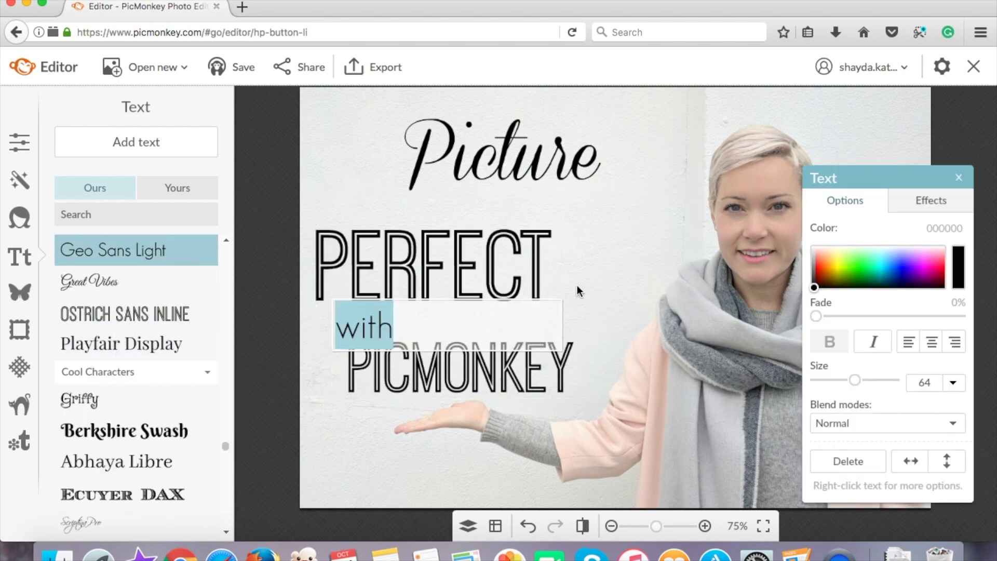
pyautogui.moveTo(858, 381); pyautogui.dragTo(846, 384)
pyautogui.moveTo(416, 327); pyautogui.dragTo(399, 354)
pyautogui.moveTo(579, 379); pyautogui.dragTo(592, 378)
pyautogui.click(326, 352)
# Set Perfect in Playfair Display, align it with 'with', and move Picture down-right.
pyautogui.click(572, 275)
pyautogui.click(149, 342)
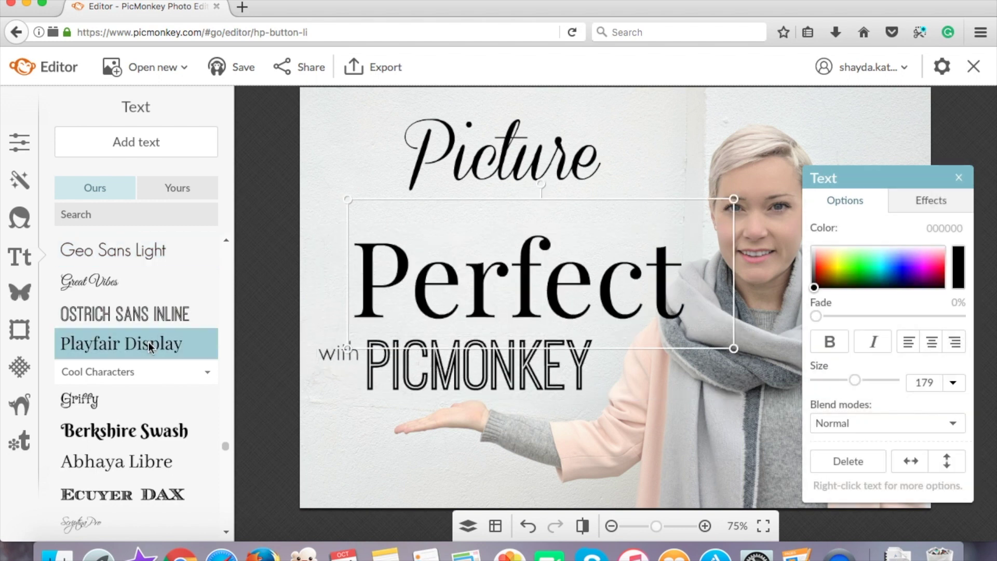
pyautogui.moveTo(508, 279); pyautogui.dragTo(470, 279)
pyautogui.moveTo(485, 187); pyautogui.dragTo(485, 196)
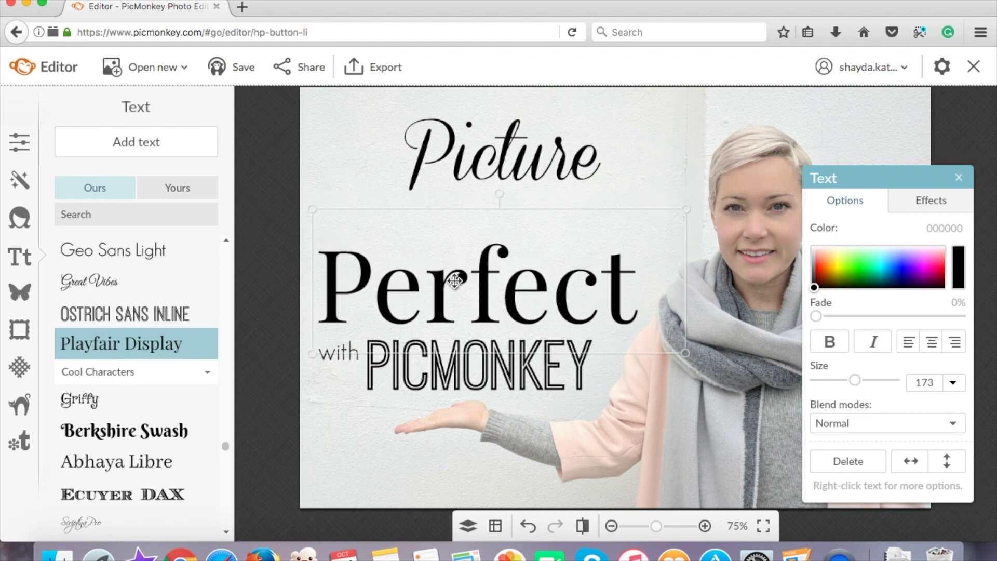
pyautogui.moveTo(468, 151); pyautogui.dragTo(491, 196)
# Try fonts on Picture, settle on Lavanderia, and enlarge it.
pyautogui.scroll(5, 223, 398)
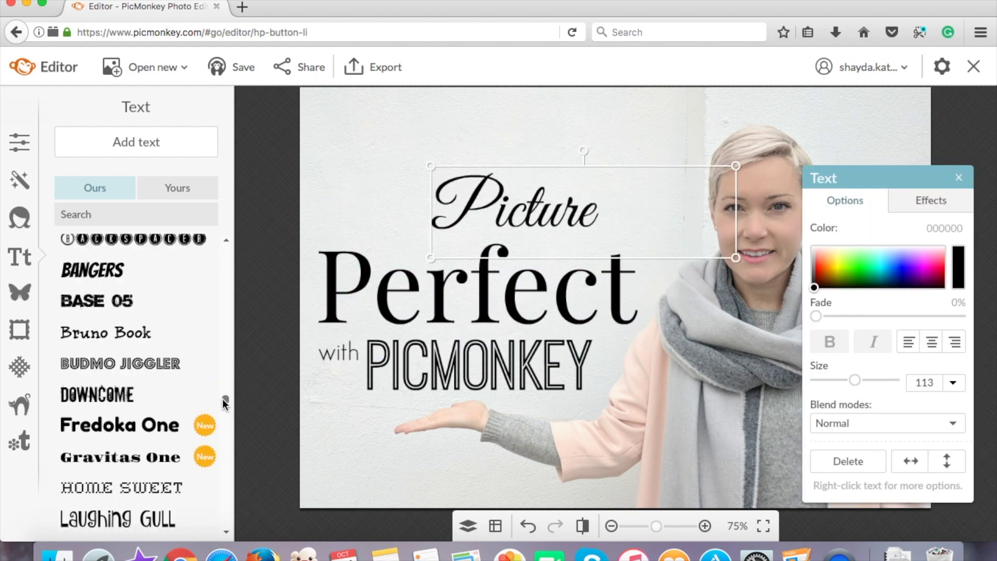
pyautogui.click(130, 371)
pyautogui.click(140, 260)
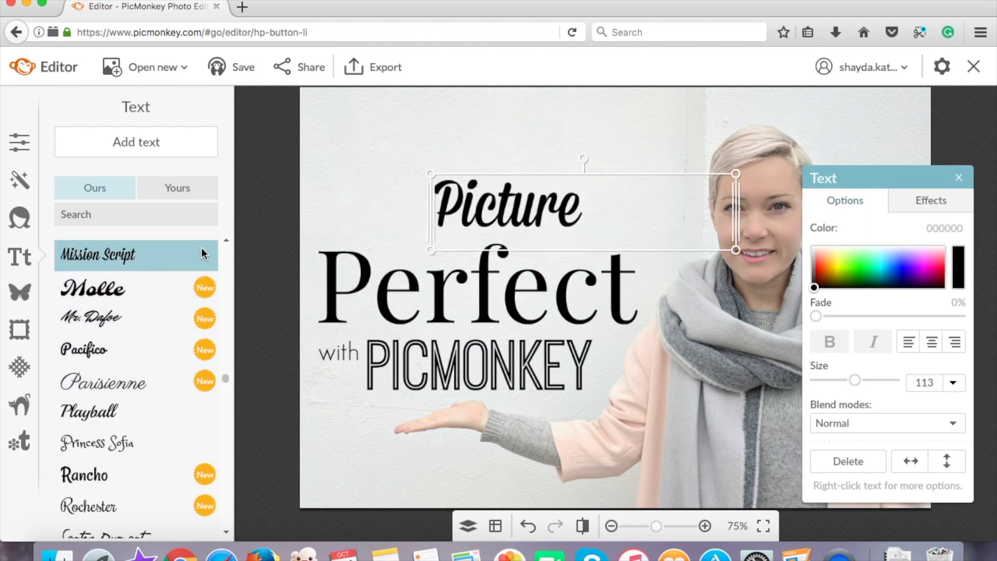
pyautogui.scroll(4, 201, 248)
pyautogui.click(216, 351)
pyautogui.moveTo(430, 174)
pyautogui.mouseDown()
pyautogui.moveTo(396, 156)
pyautogui.moveTo(418, 159)
pyautogui.mouseUp()
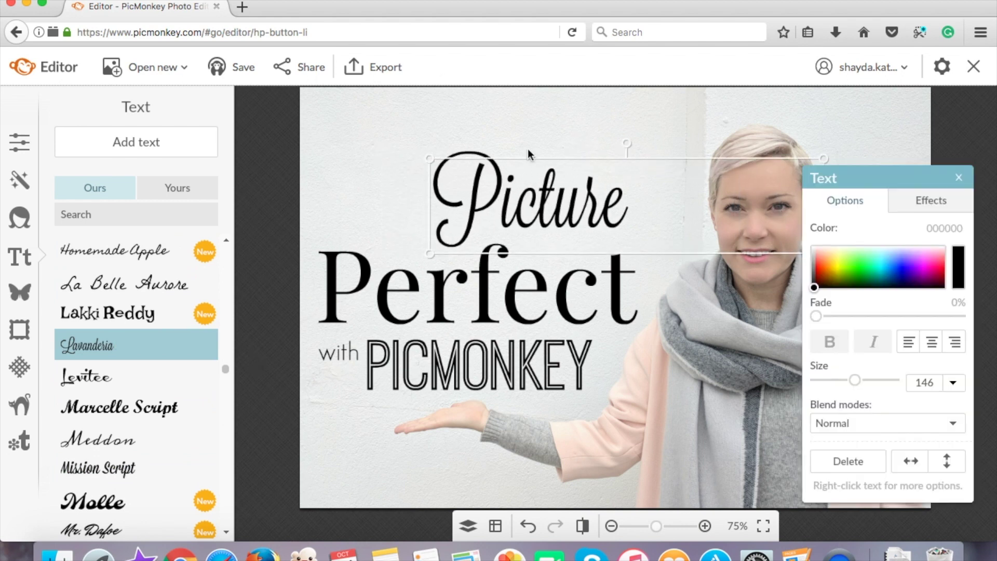
pyautogui.click(819, 272)
# Colour Picture and Perfect grey 8d8d8d so the title words match.
pyautogui.moveTo(824, 275)
pyautogui.mouseDown()
pyautogui.moveTo(902, 267)
pyautogui.moveTo(924, 254)
pyautogui.moveTo(805, 276)
pyautogui.moveTo(815, 264)
pyautogui.moveTo(802, 263)
pyautogui.mouseUp()
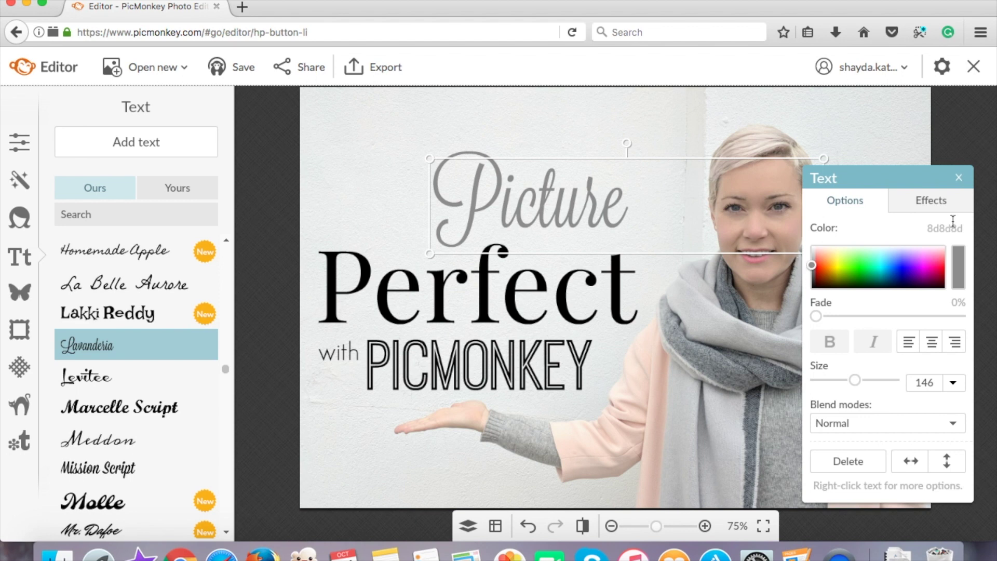
pyautogui.click(635, 270)
pyautogui.write('8d8d8d')
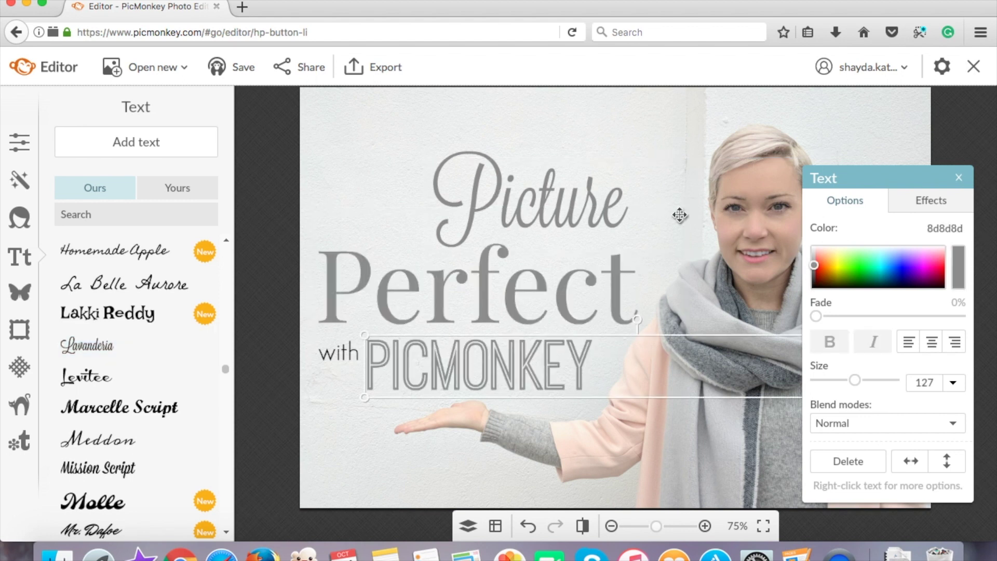
pyautogui.press('Tab')
pyautogui.click(966, 155)
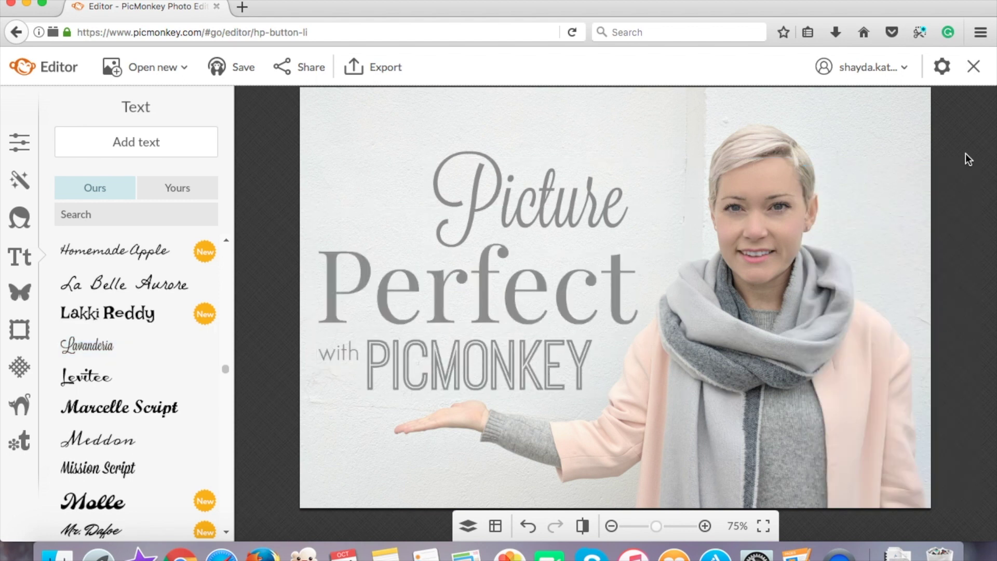
pyautogui.click(578, 183)
# Apply colour temperature 0 and bring up the 1080 × 720 JPG export page.
pyautogui.click(967, 179)
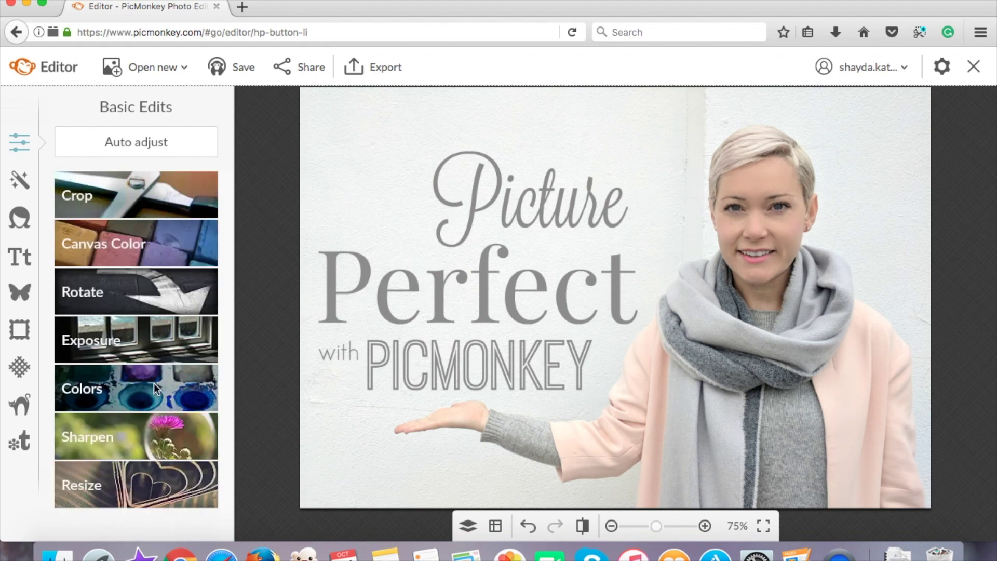
pyautogui.moveTo(135, 493); pyautogui.dragTo(138, 494)
pyautogui.click(112, 524)
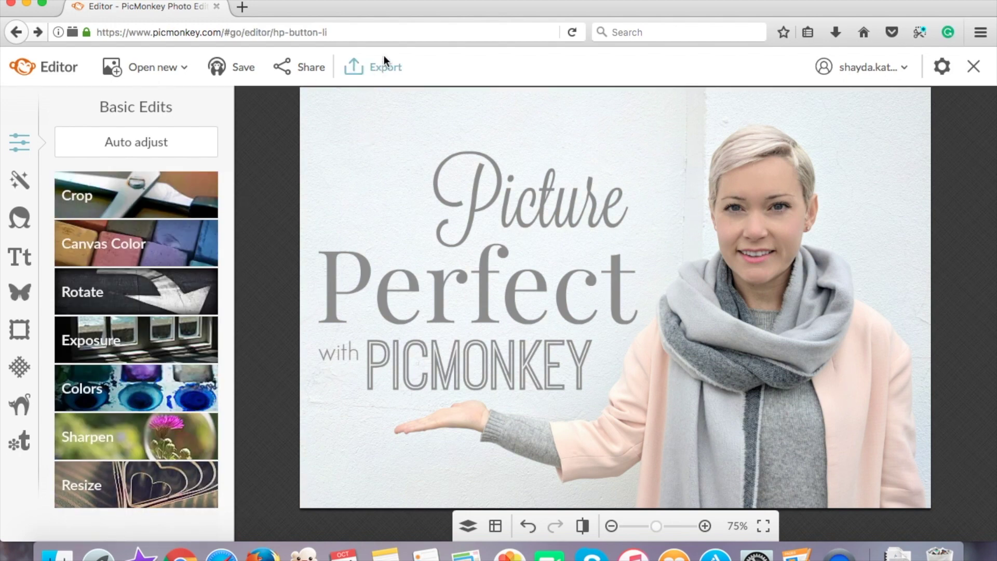
pyautogui.click(378, 68)
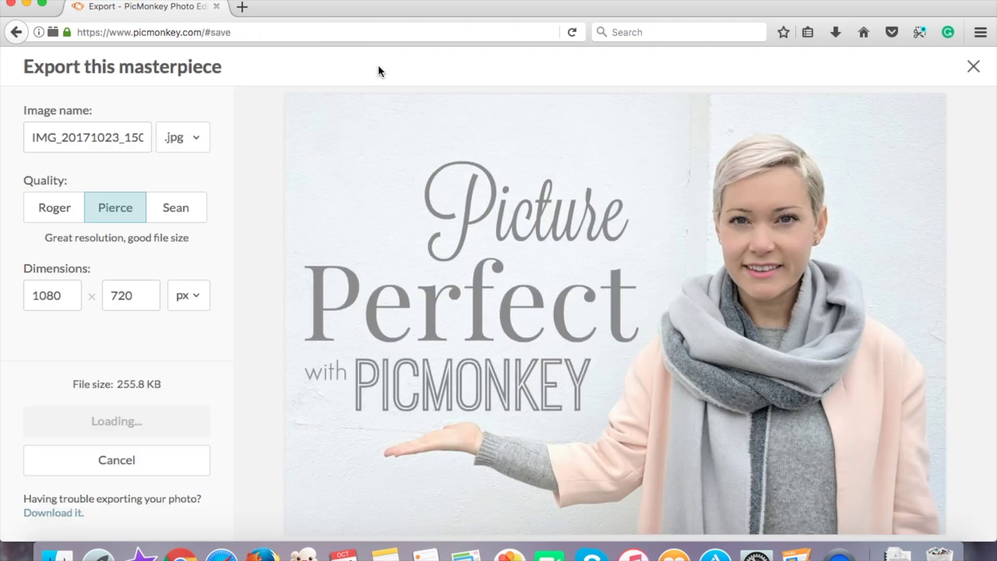
# Rename the image picmonkey.title and save it as a JPG to the Desktop.
pyautogui.moveTo(30, 136); pyautogui.dragTo(382, 143)
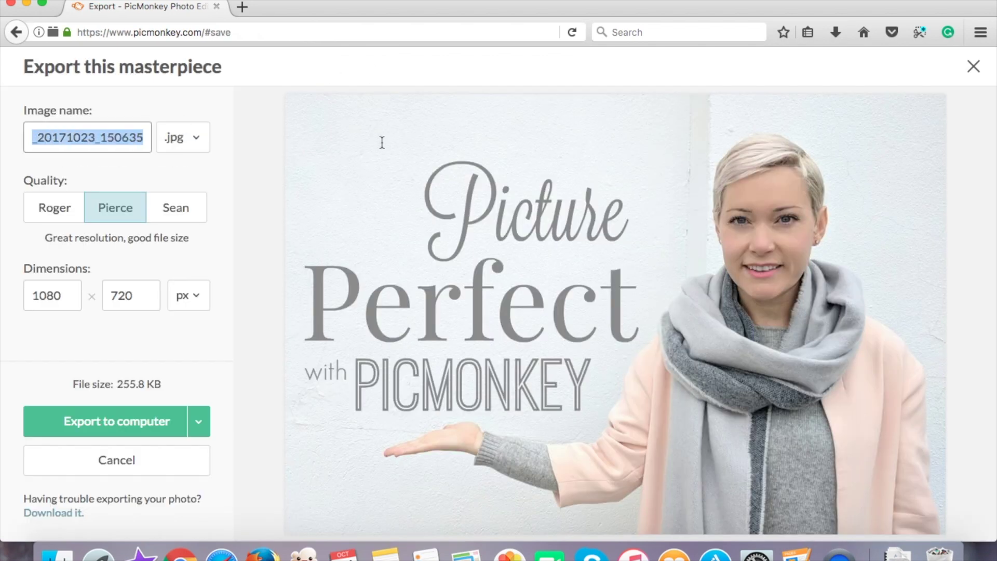
pyautogui.write('picmonkey.title')
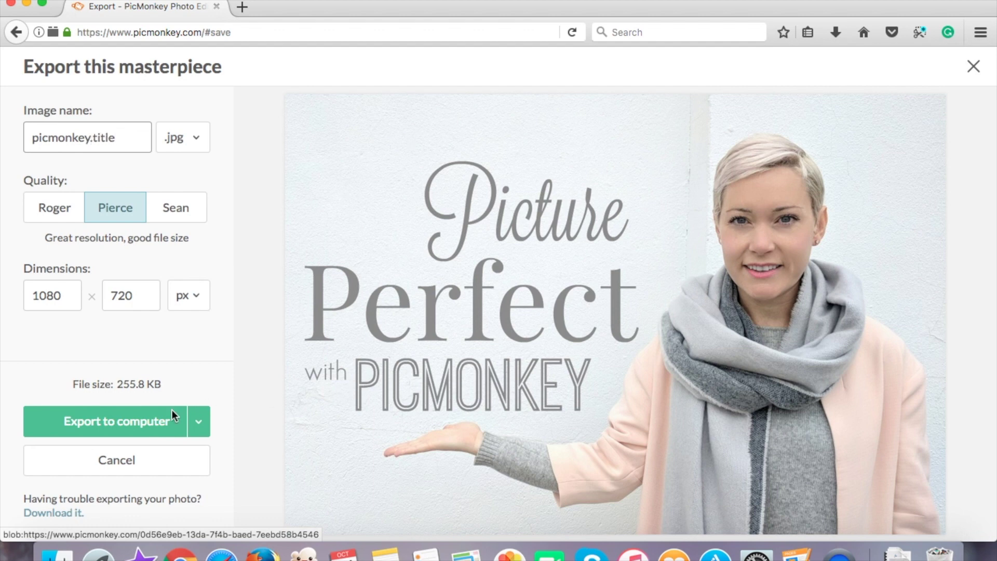
pyautogui.click(148, 422)
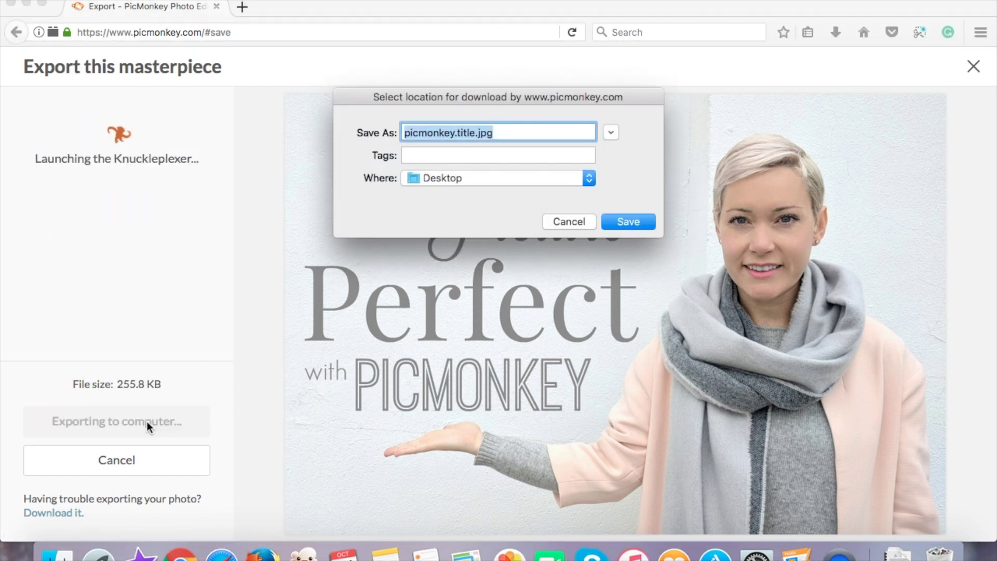
pyautogui.click(626, 222)
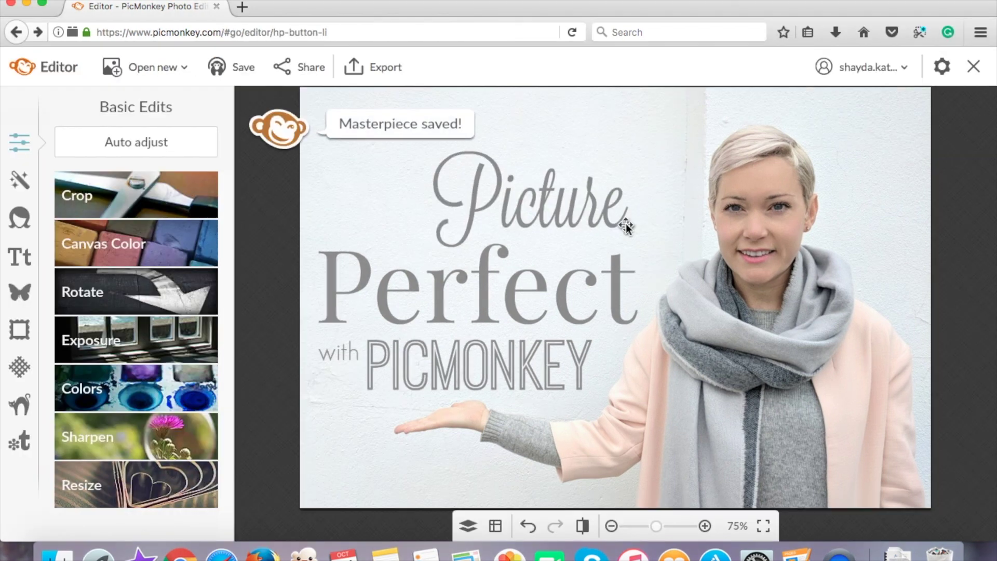